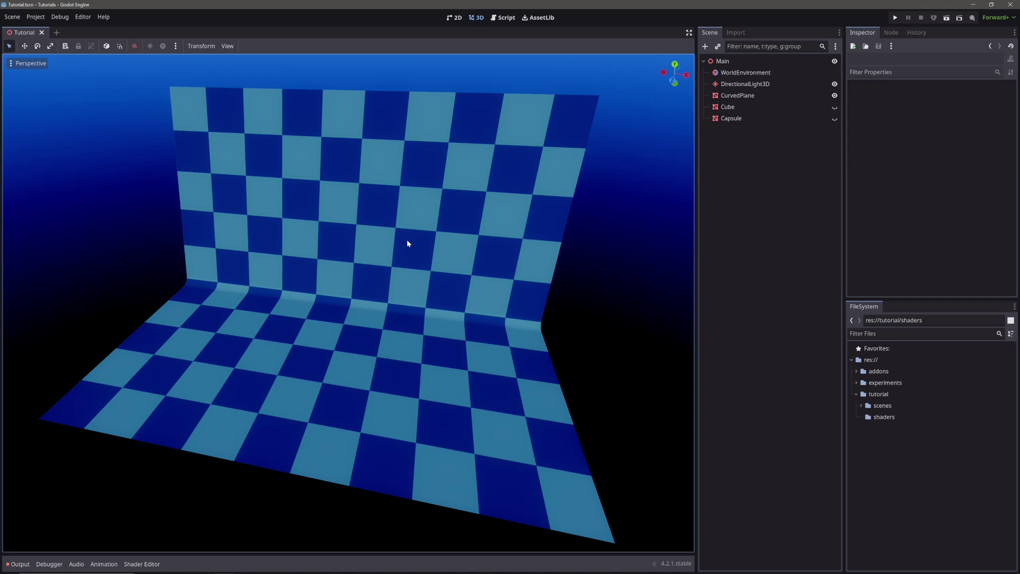
- Create a Spatial-mode VisualShader resource named caustics_shader.tres in the tutorial/shaders folder
right_click(903, 417)
mouse_move(910, 423)
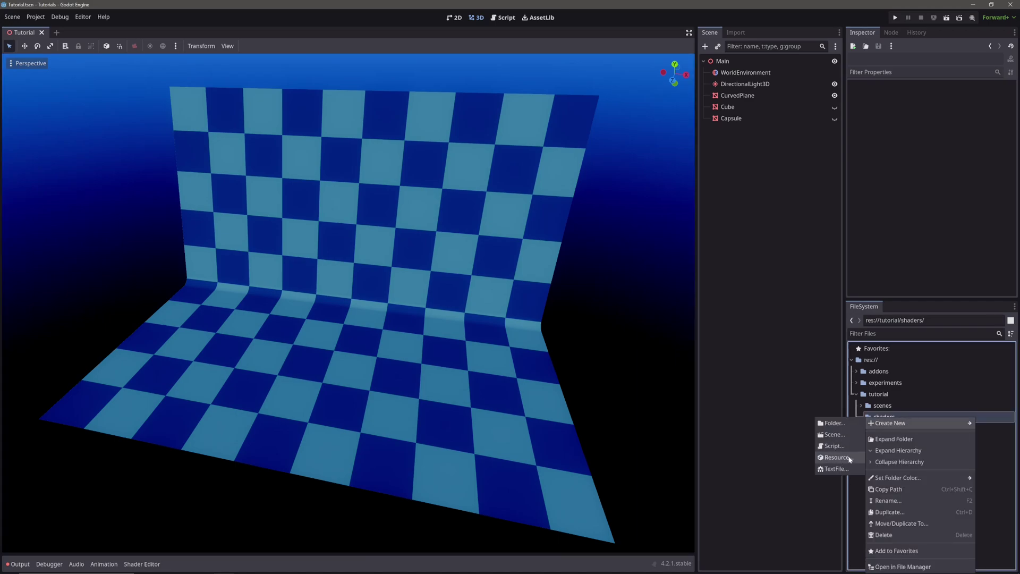
left_click(840, 458)
type("vi")
key("Return")
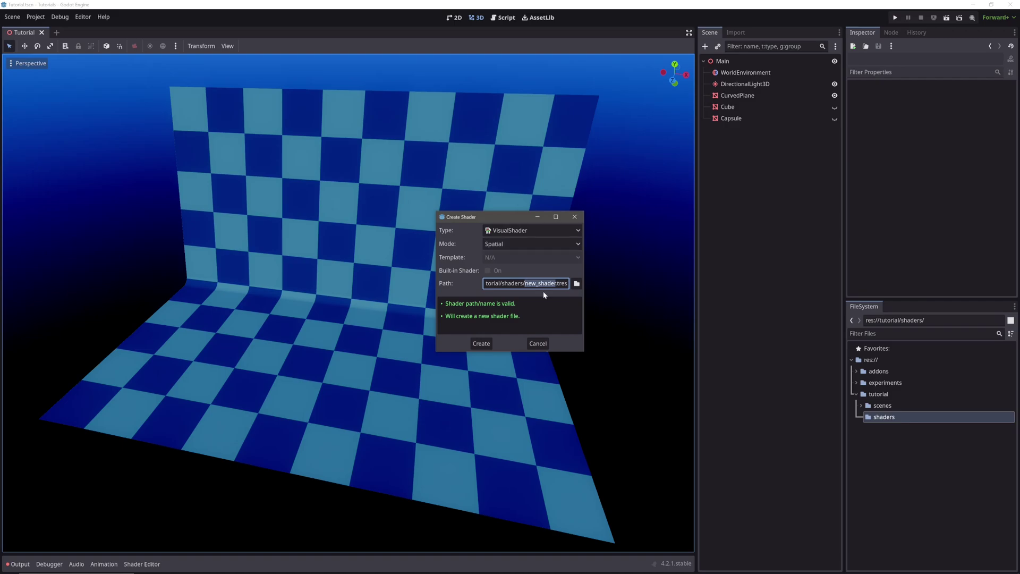
type("underwater")
left_click(474, 348)
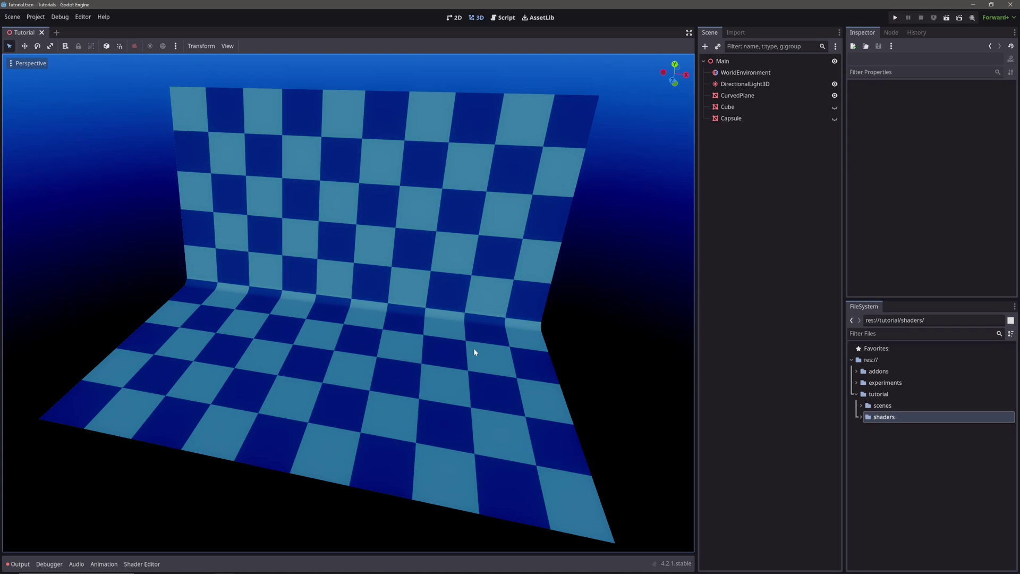
- Create a ShaderMaterial resource in the shaders folder and save it in MATERIAL format as caustics.material
right_click(886, 416)
mouse_move(903, 423)
left_click(871, 454)
type("shaderma")
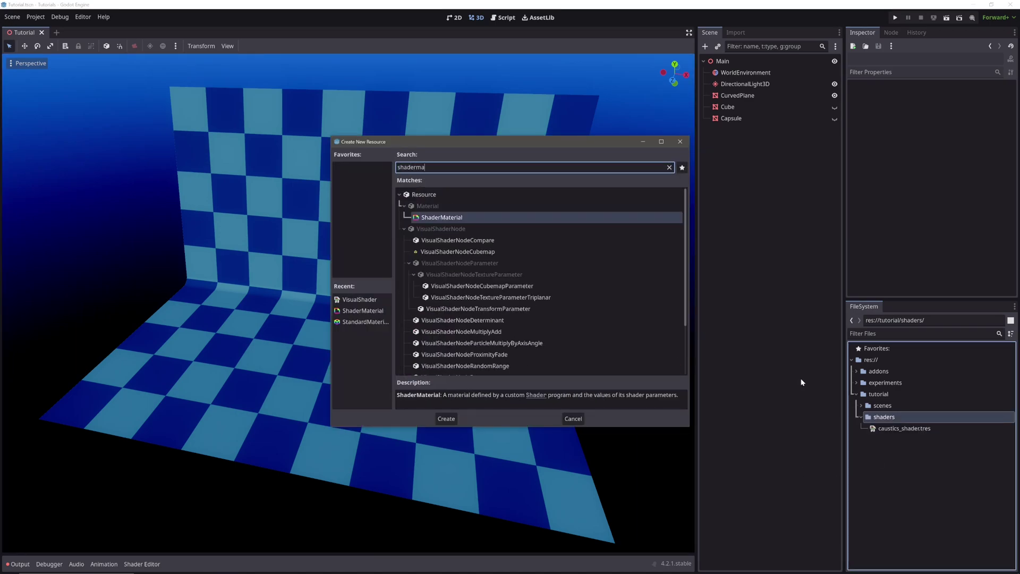
key("Return")
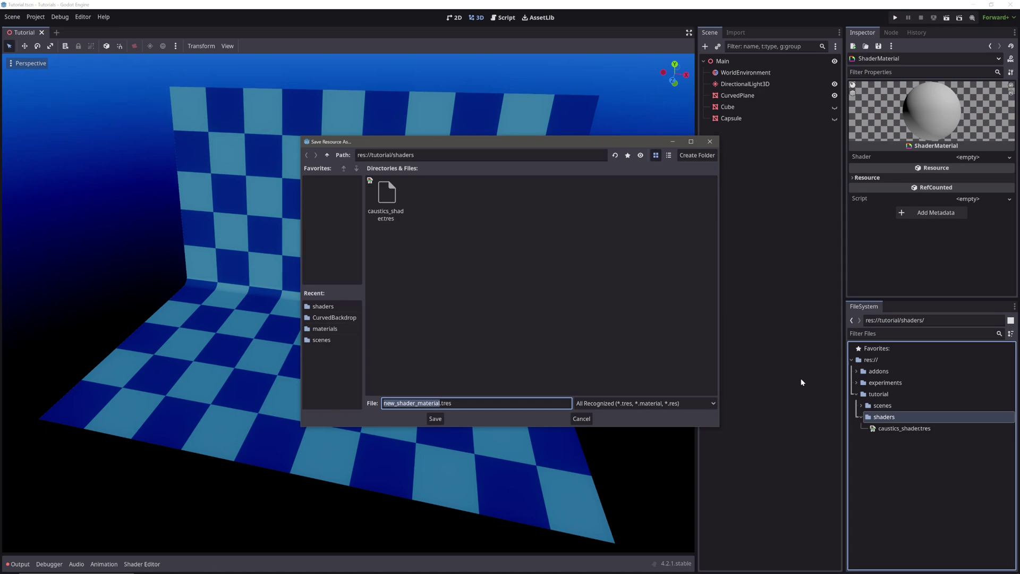
type("caustics")
left_click(696, 405)
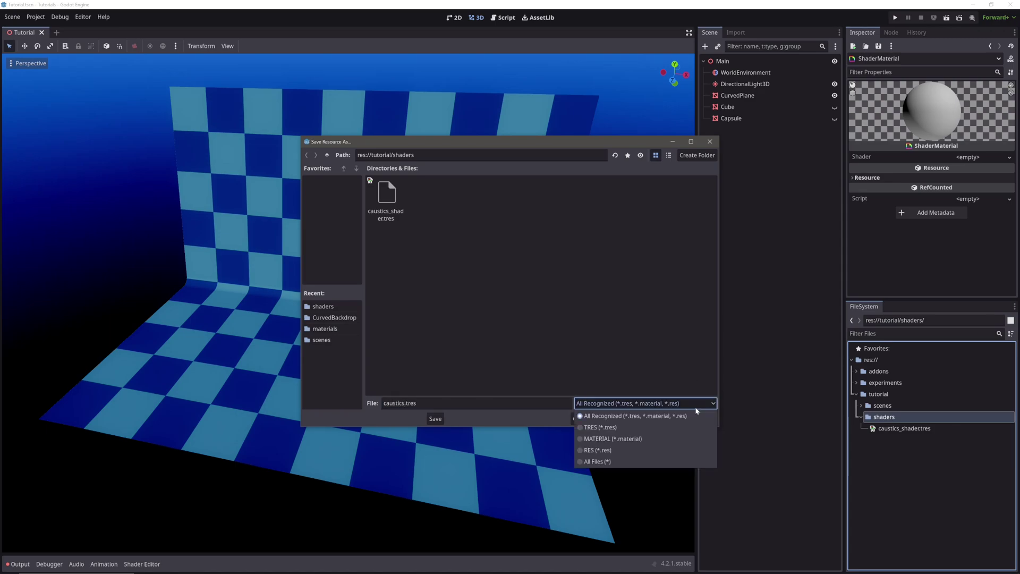
left_click(651, 441)
left_click(438, 422)
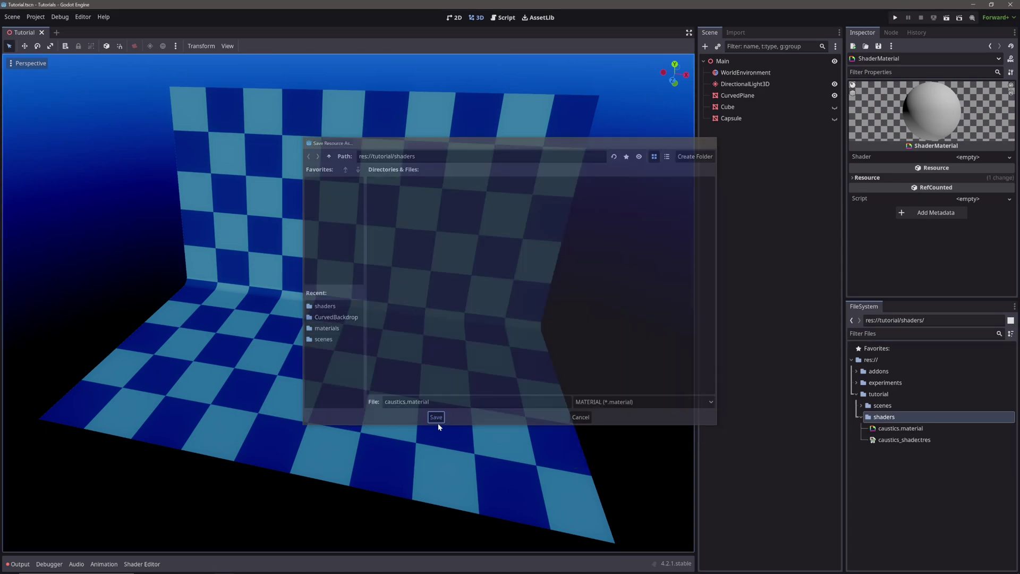
- Assign caustics_shader.tres to the new ShaderMaterial and apply caustics.material as the Material Override of CurvedPlane
left_click_drag(903, 440, 961, 159)
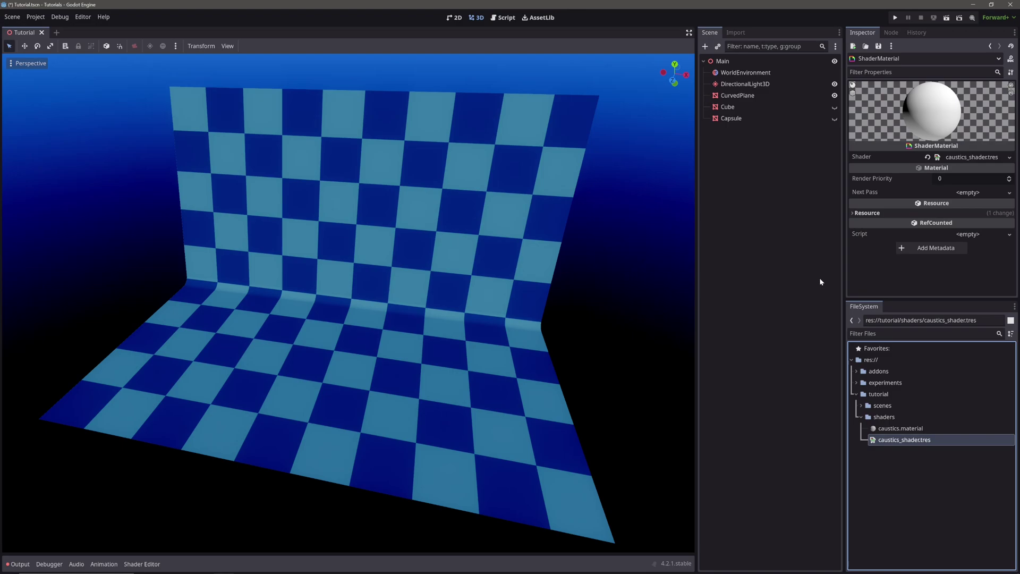
left_click(763, 96)
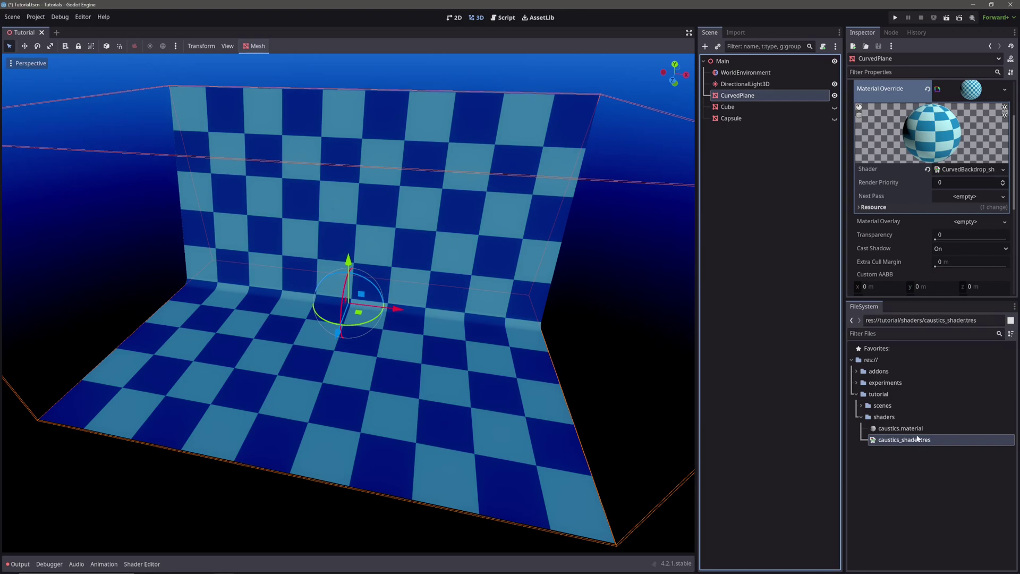
left_click_drag(900, 428, 983, 197)
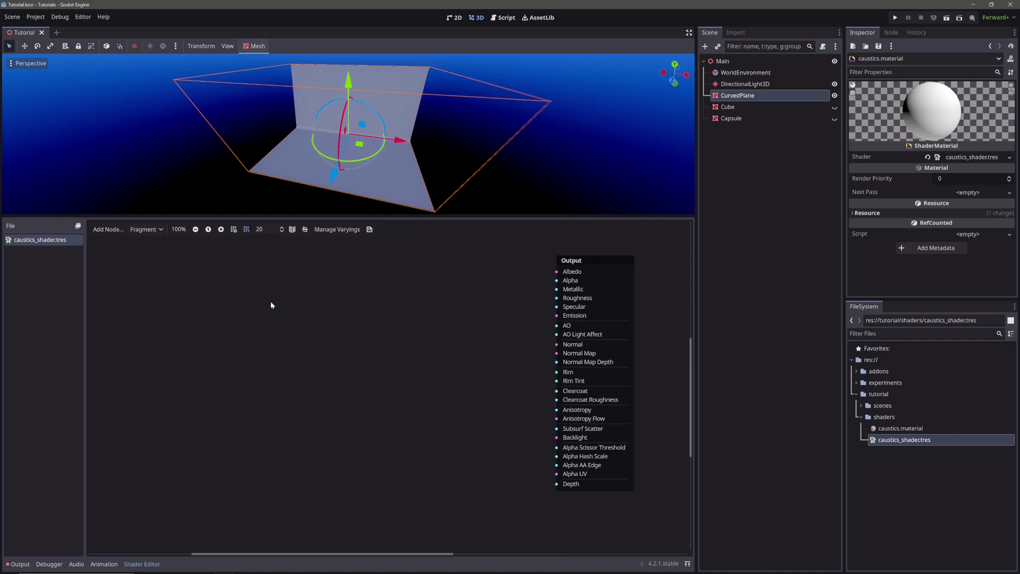
- Add a Voronoi node to the fragment graph and feed its output into a new Vector3 Power operation
right_click(271, 305)
type("voronoi")
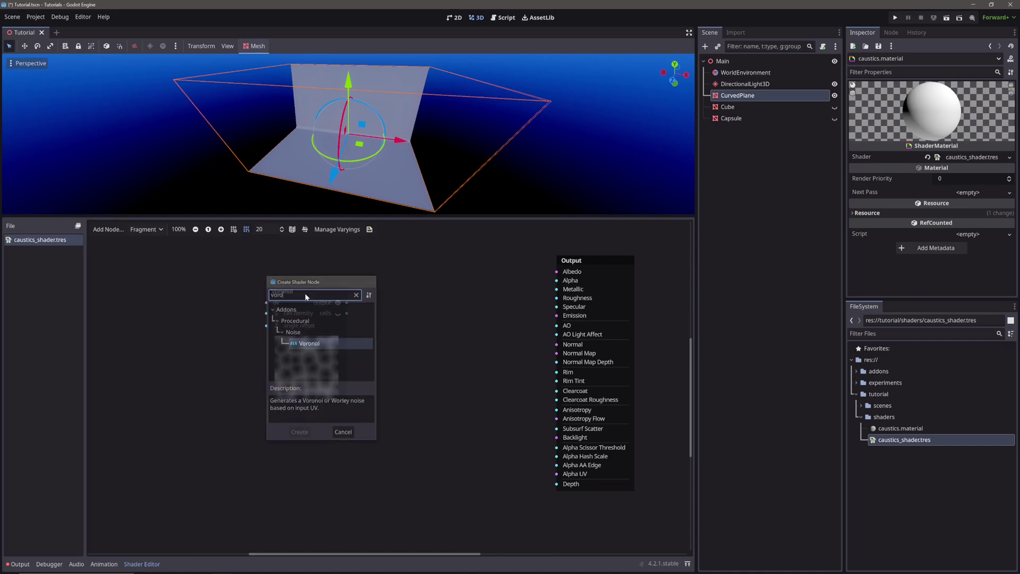
key("Return")
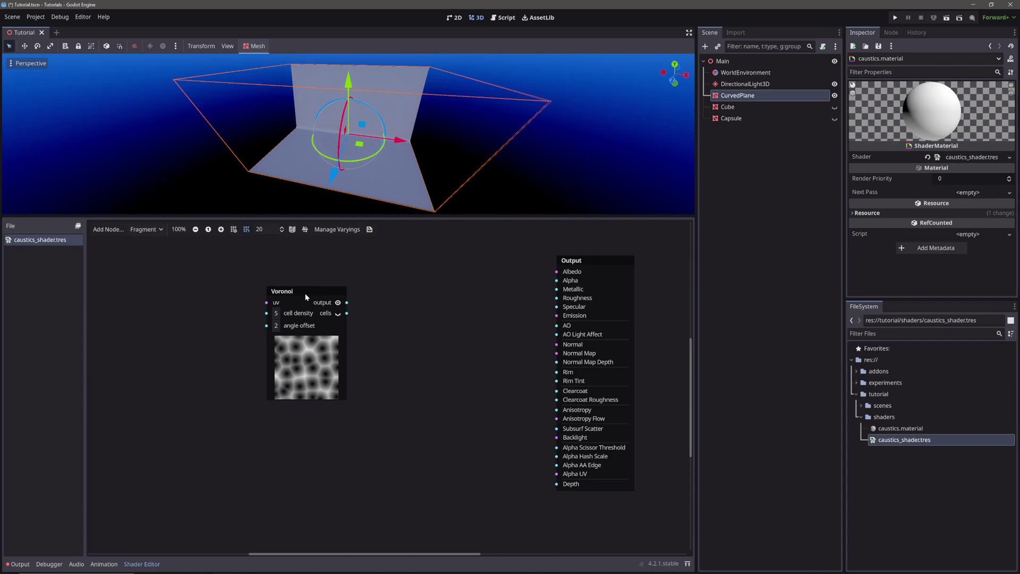
left_click_drag(347, 302, 397, 281)
type("pow")
scroll(431, 361, "down", 1)
double_click(431, 372)
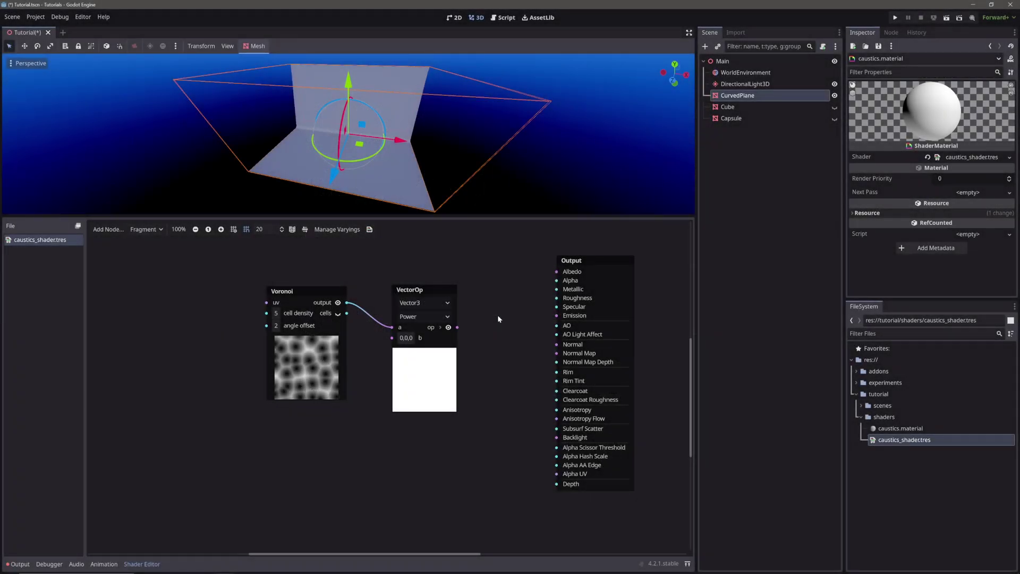
- Add a FloatParameter named Blend with default value 5 and connect it to input b of the Power node
right_click(259, 439)
type("floatp")
key("Return")
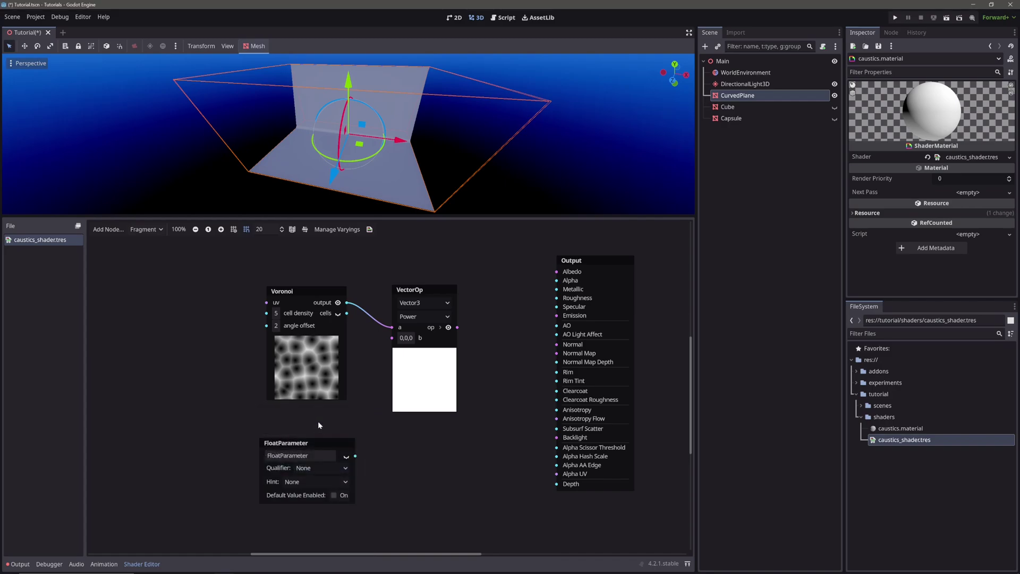
double_click(313, 456)
type("Blend")
key("Return")
left_click(345, 496)
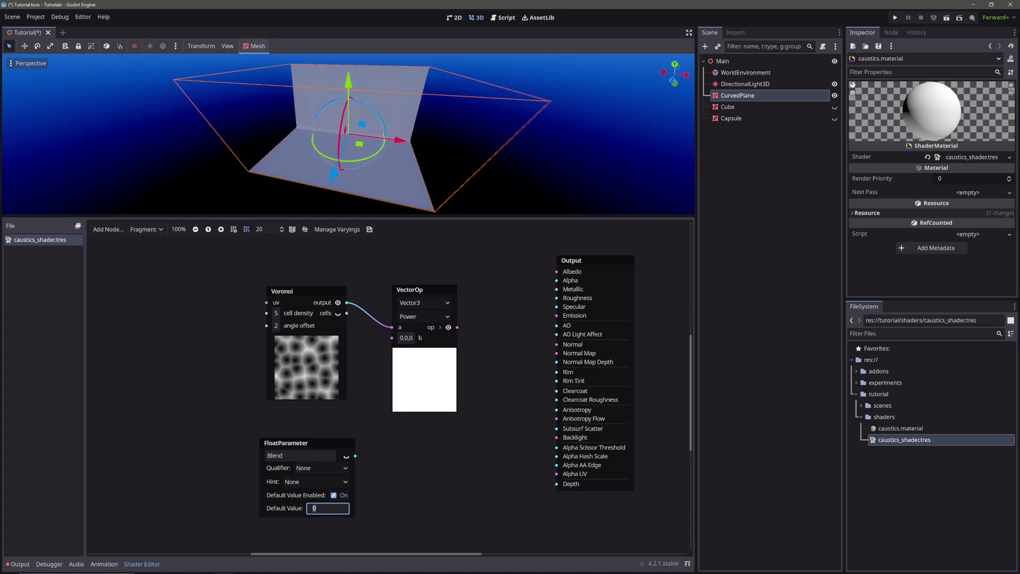
type("5")
key("Return")
left_click_drag(355, 456, 393, 338)
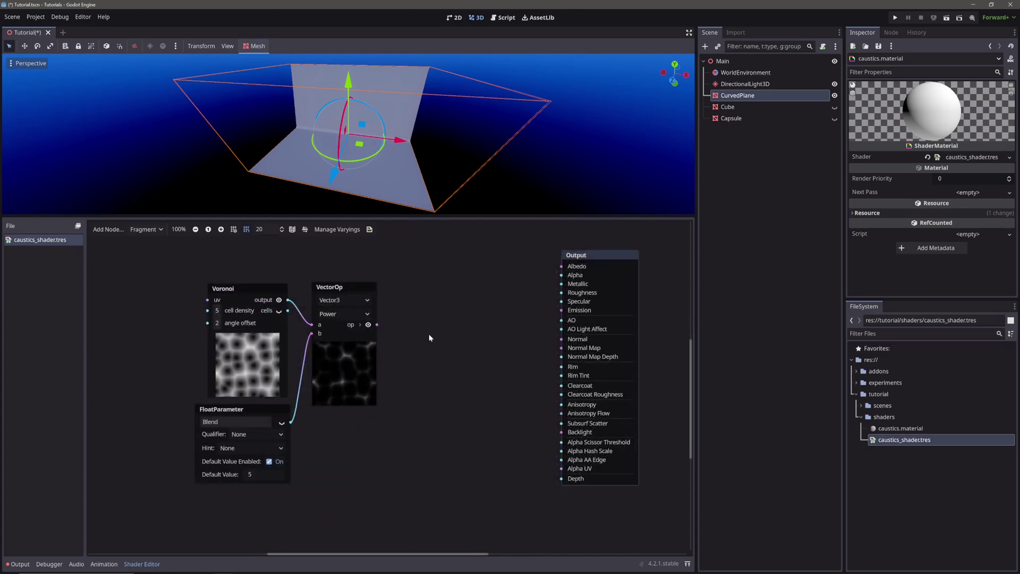
- Feed the Power result into a new Vector3 Multiply operation and turn on the Multiply node's preview
left_click_drag(421, 288, 421, 288)
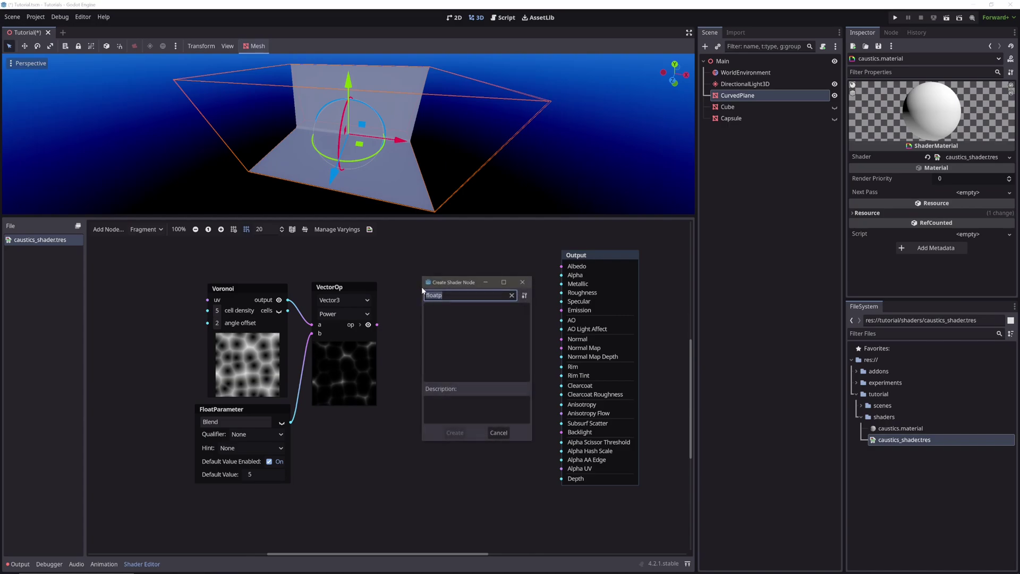
type("mul")
scroll(487, 348, "down", 4)
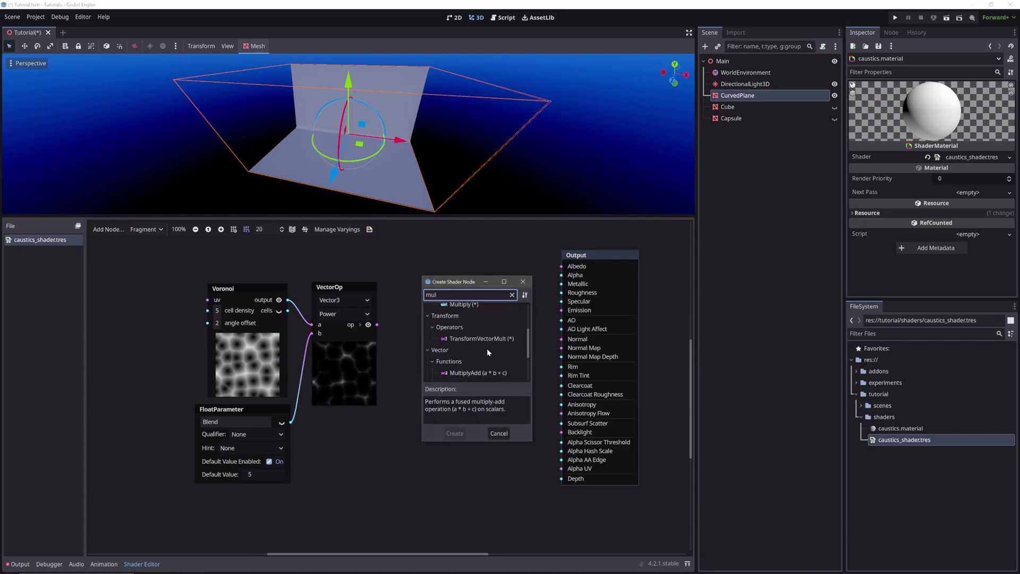
double_click(470, 364)
mouse_move(452, 293)
left_mouse_down()
mouse_move(444, 275)
mouse_move(437, 287)
left_mouse_up()
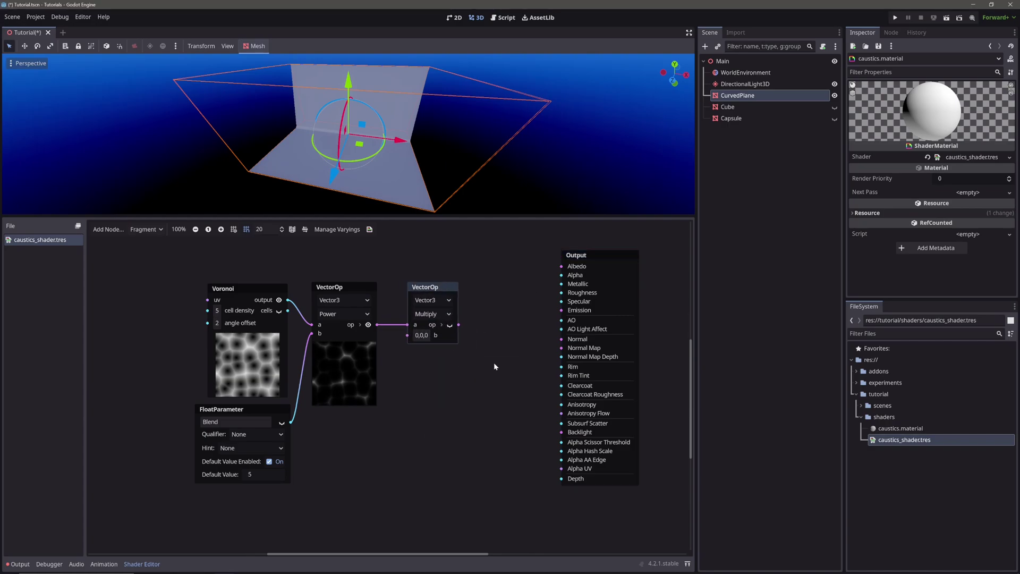
left_click(449, 326)
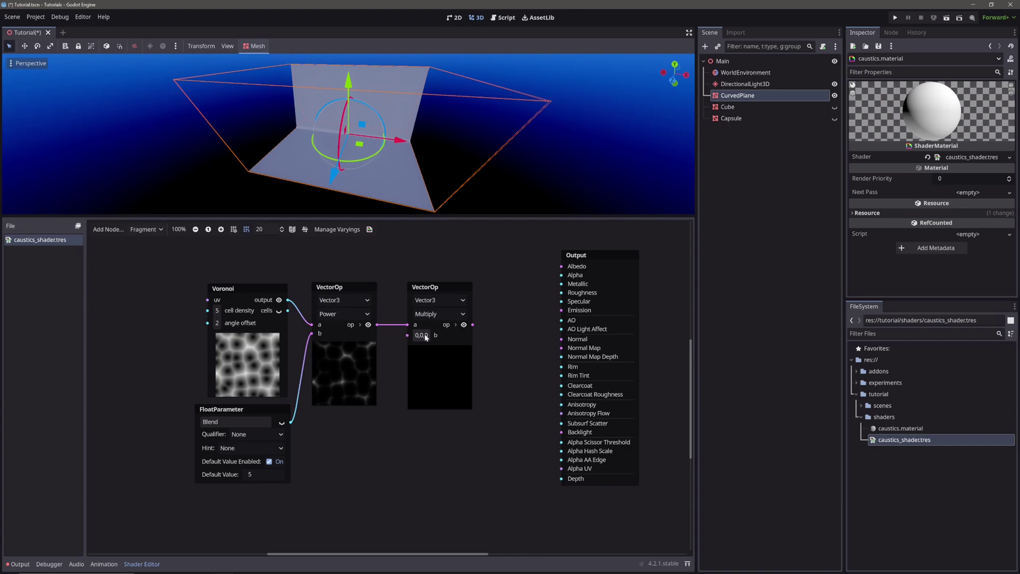
- Duplicate the Blend parameter, rename the copy Intensity, and connect it to input b of the Multiply node
left_click(245, 411)
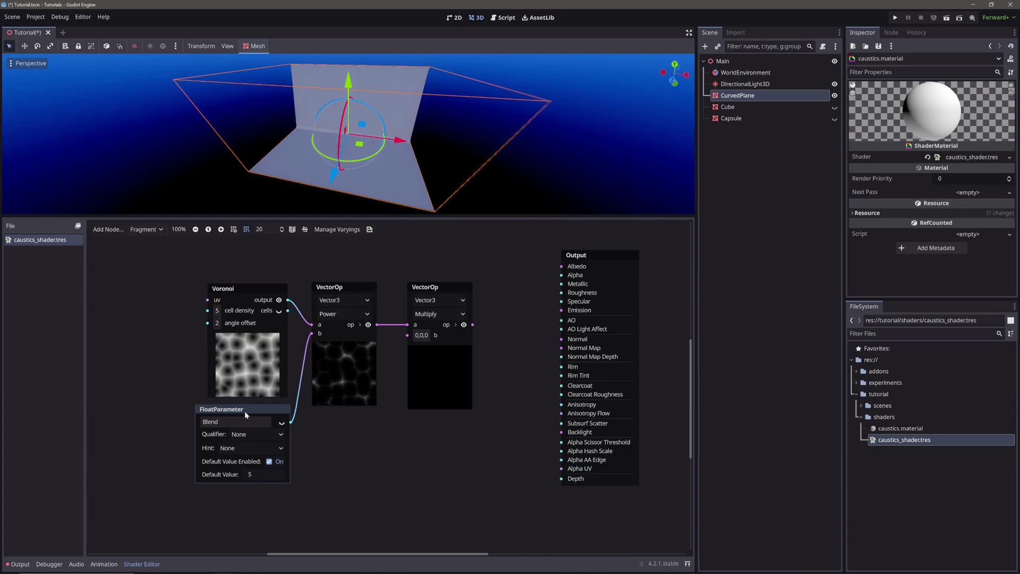
key("ctrl+d")
left_click_drag(245, 410, 364, 430)
left_click(340, 442)
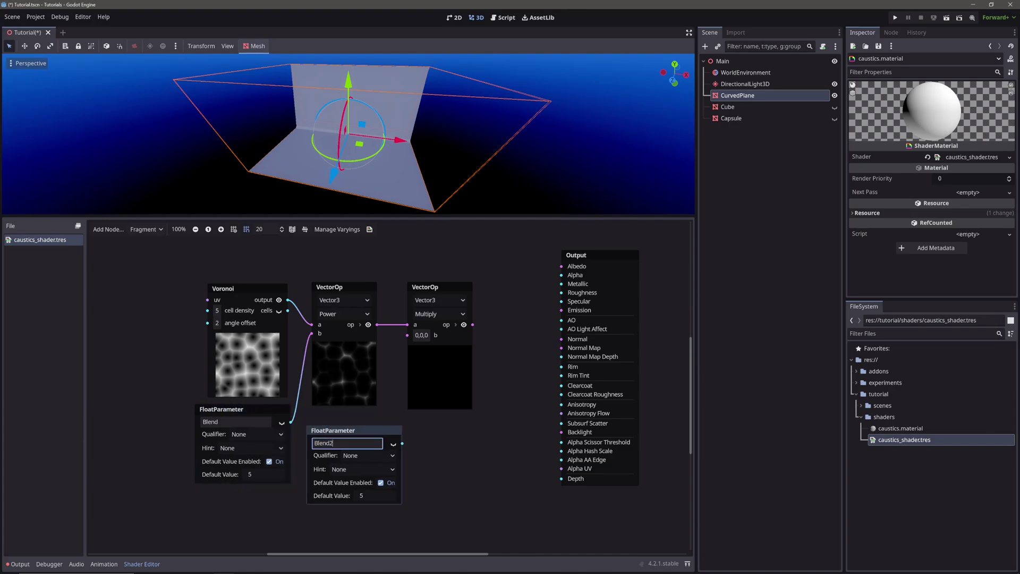
double_click(324, 443)
type("Intensity")
key("Return")
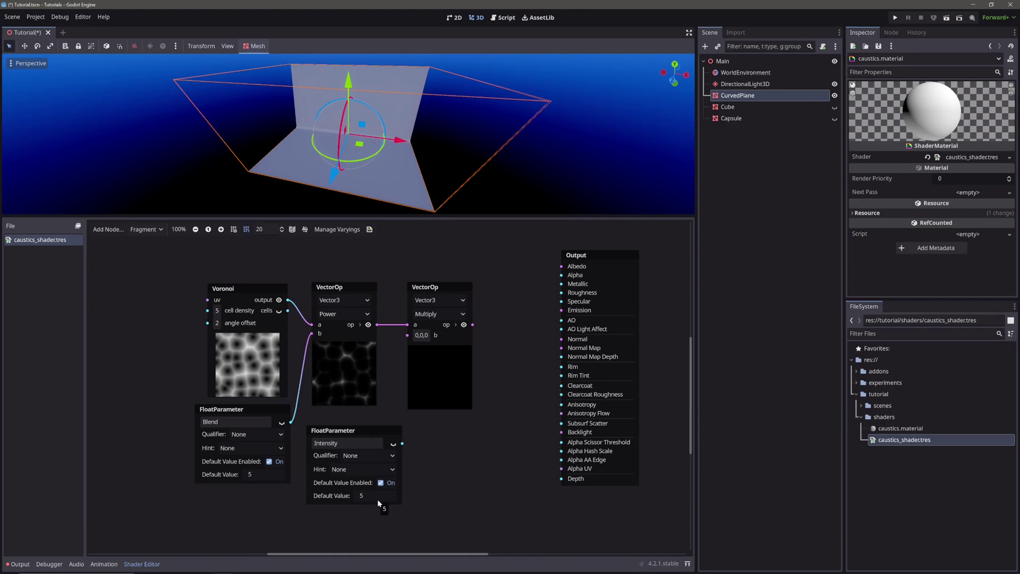
left_click_drag(402, 443, 407, 333)
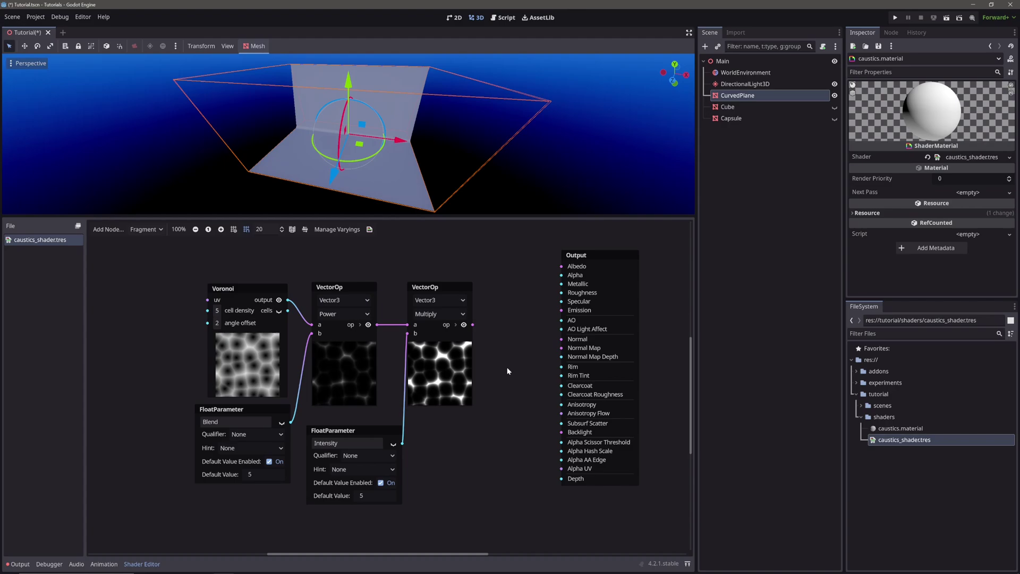
- Connect the Multiply result to the Output's Albedo and the Power result to its Alpha
left_click_drag(509, 301, 559, 273)
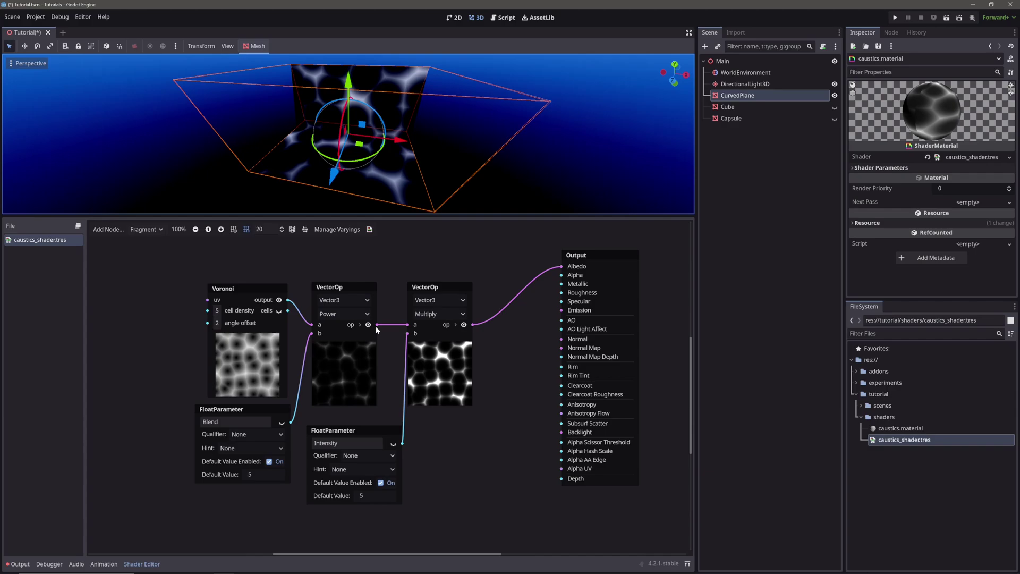
left_click_drag(463, 325, 561, 274)
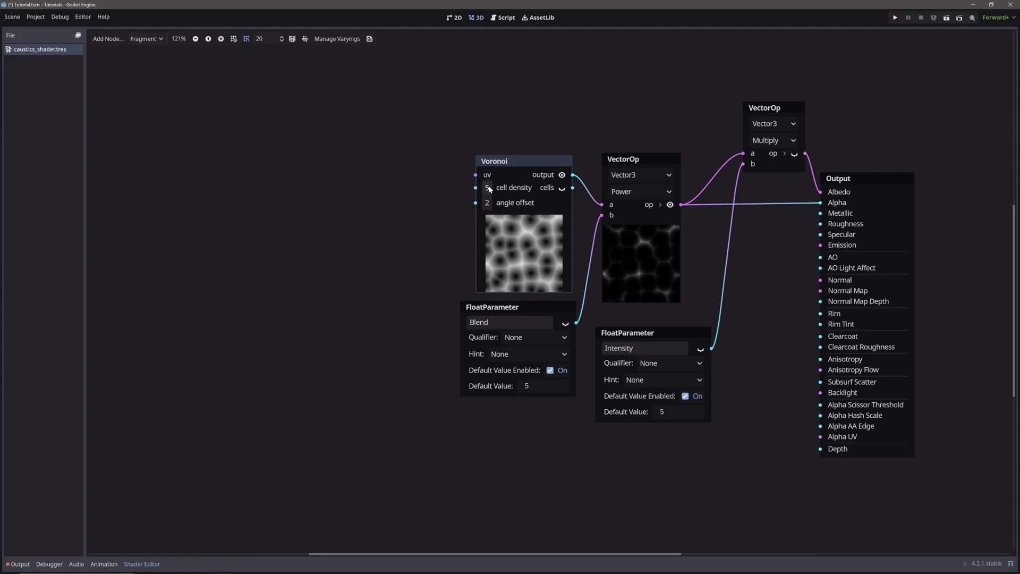
- Raise the Voronoi node's cell density to about 10.98
left_click(487, 187)
left_click_drag(517, 205, 556, 205)
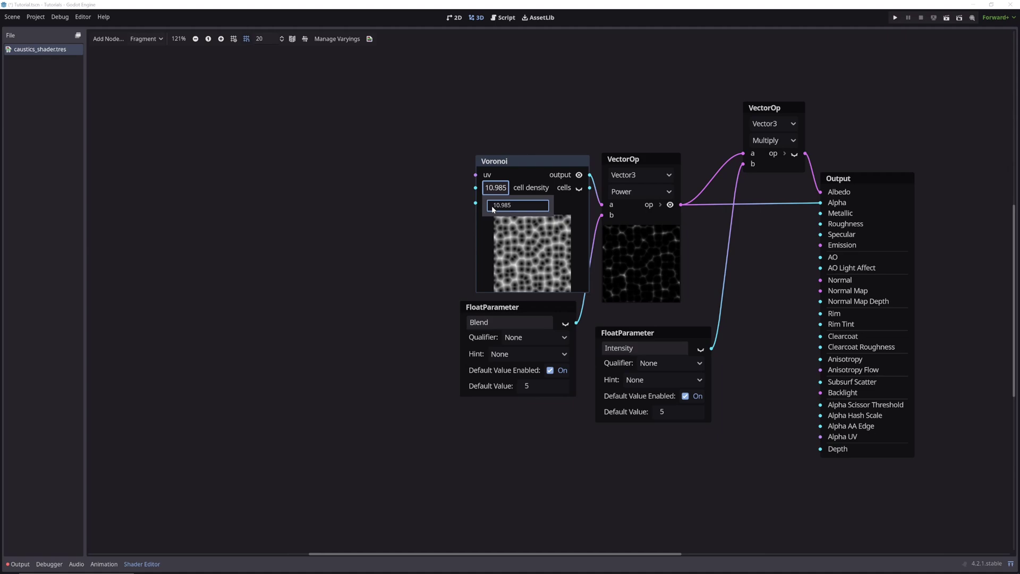
left_click(464, 164)
left_click(462, 162)
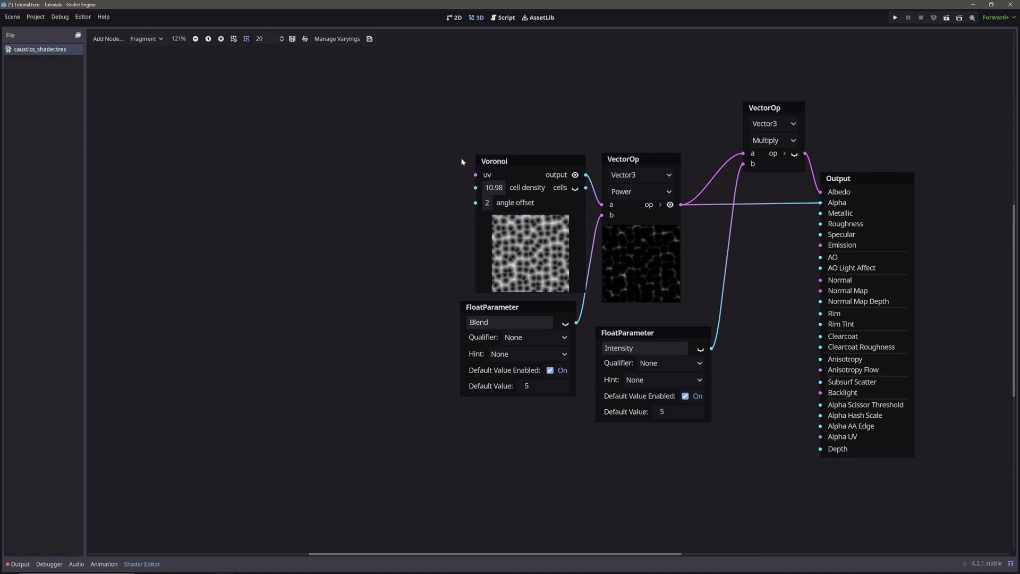
- Duplicate the Blend parameter, rename the copy Density, and connect it to the Voronoi node's cell density
left_click(528, 308)
key("ctrl+d")
left_click_drag(532, 311, 386, 160)
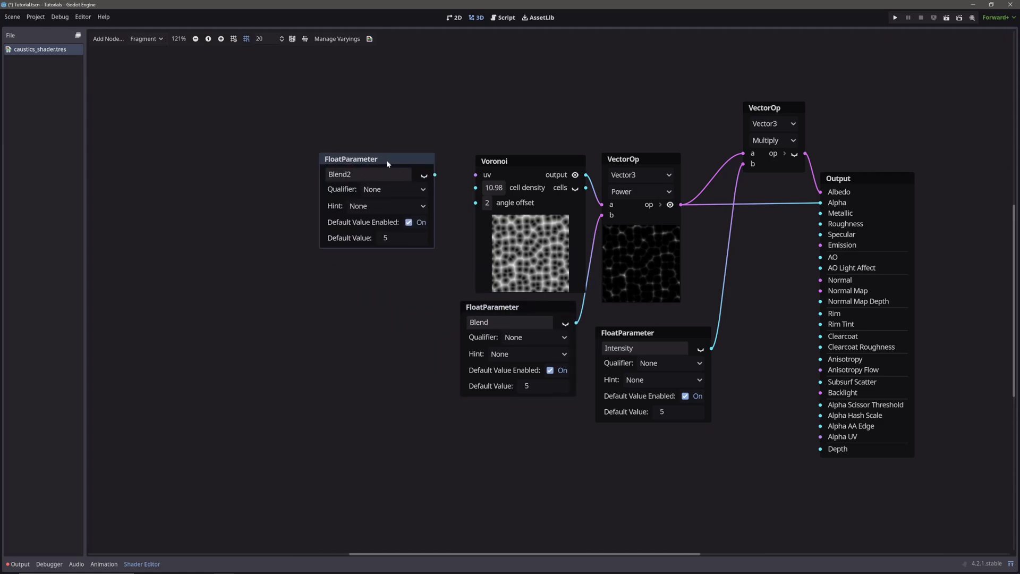
left_click(362, 174)
key("ctrl+a")
type("Density")
key("Return")
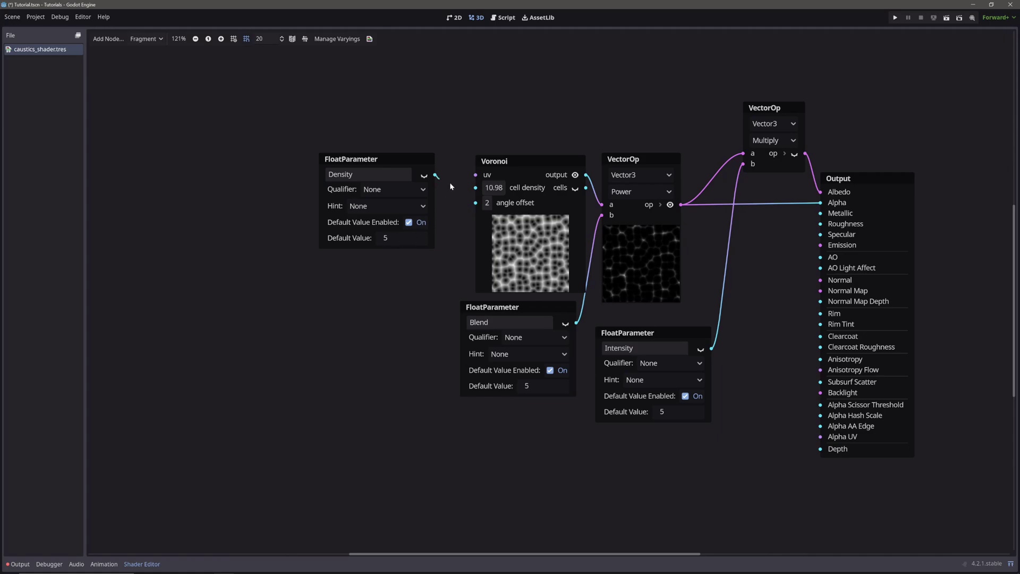
left_click_drag(481, 195, 480, 193)
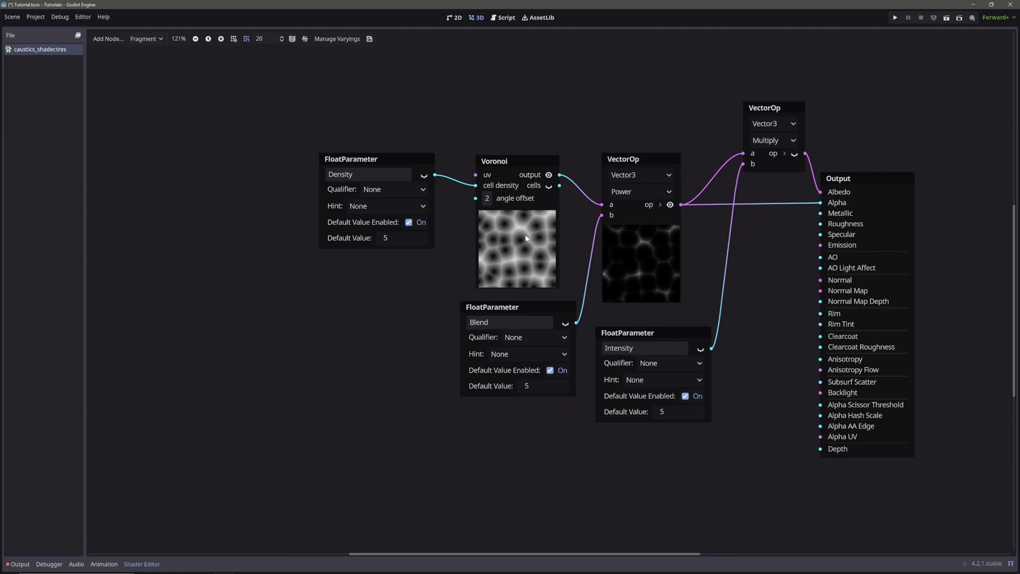
- Duplicate the Voronoi node twice, stack the copies below the original, and connect Density to both copies' cell density
scroll(534, 231, "down", 3)
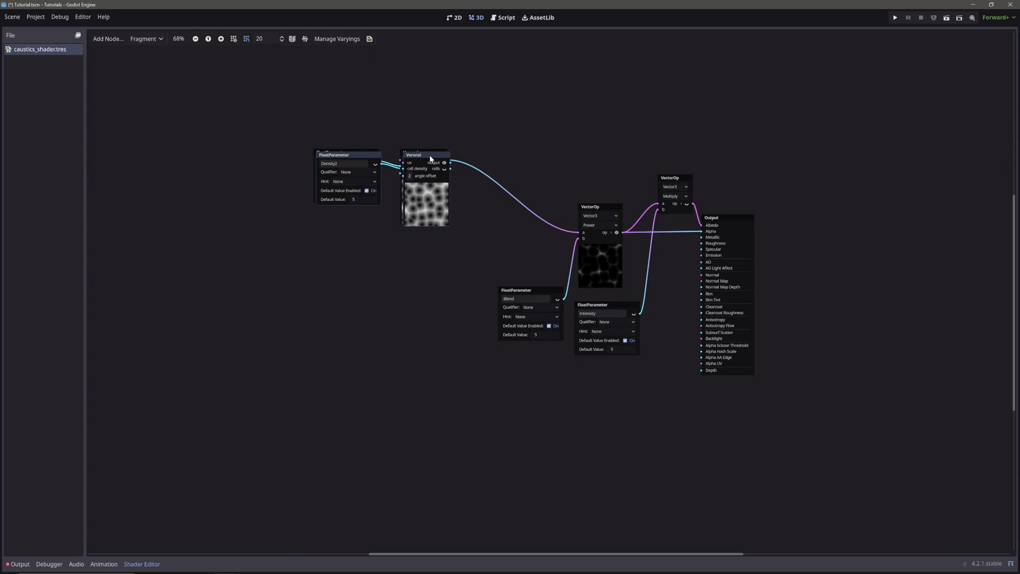
left_click(347, 265)
left_click_drag(429, 158, 430, 327)
key("Delete")
key("ctrl+d")
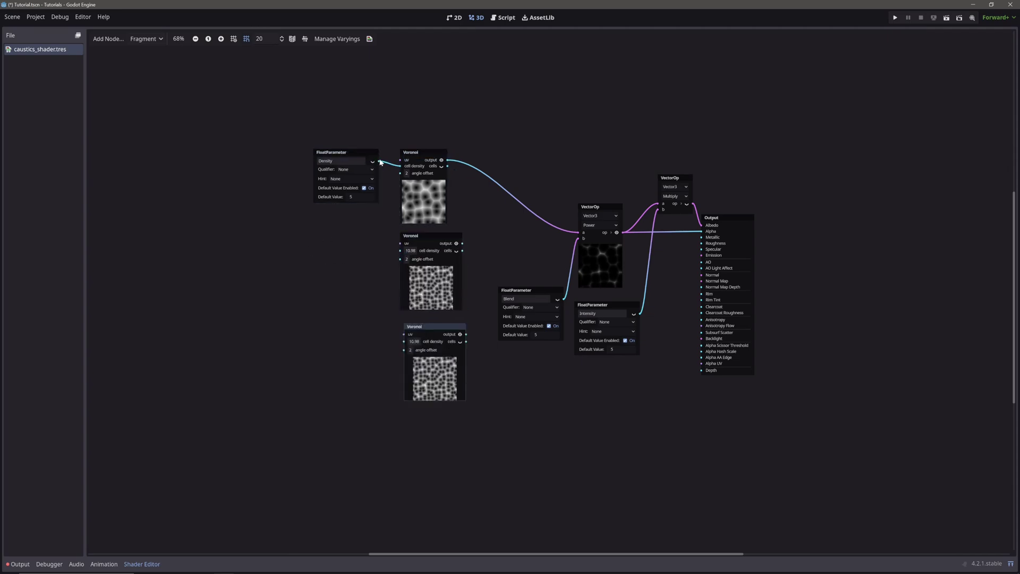
left_click_drag(380, 162, 403, 342)
scroll(393, 298, "up", 2)
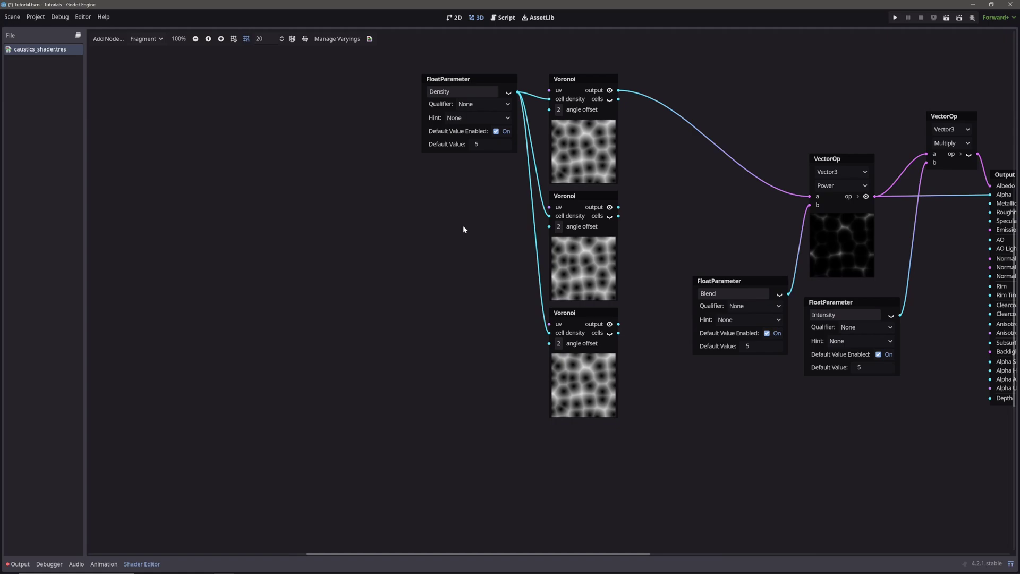
- Add a UVFunc node with the Panning function and place it to the left of the three Voronoi nodes
right_click(387, 219)
type("uv")
key("Return")
left_click_drag(423, 241, 399, 223)
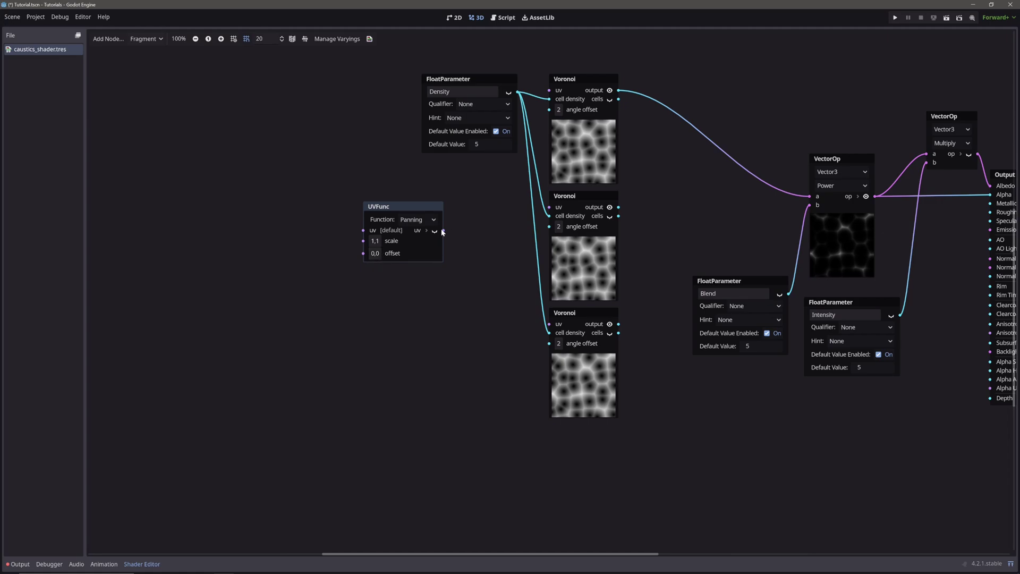
- Duplicate the Panning UVFunc node twice, stack the copies, and connect each of the three to its own Voronoi node's uv
left_click_drag(443, 231, 549, 90)
key("ctrl+d")
mouse_move(426, 205)
left_mouse_down()
mouse_move(428, 280)
mouse_move(426, 183)
mouse_move(423, 192)
left_mouse_up()
left_click(426, 256)
left_click_drag(424, 250, 421, 359)
key("ctrl+d")
left_click_drag(448, 273, 549, 207)
left_click_drag(449, 347, 550, 325)
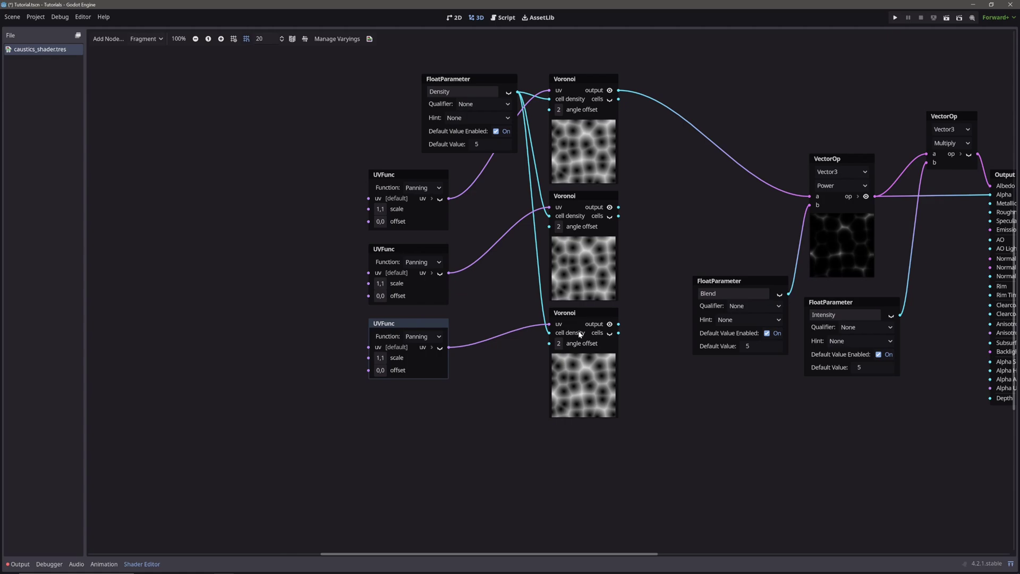
- Add a FloatConstant node with value 0.01 to the left of the UVFunc nodes
scroll(192, 268, "left", 5)
right_click(248, 256)
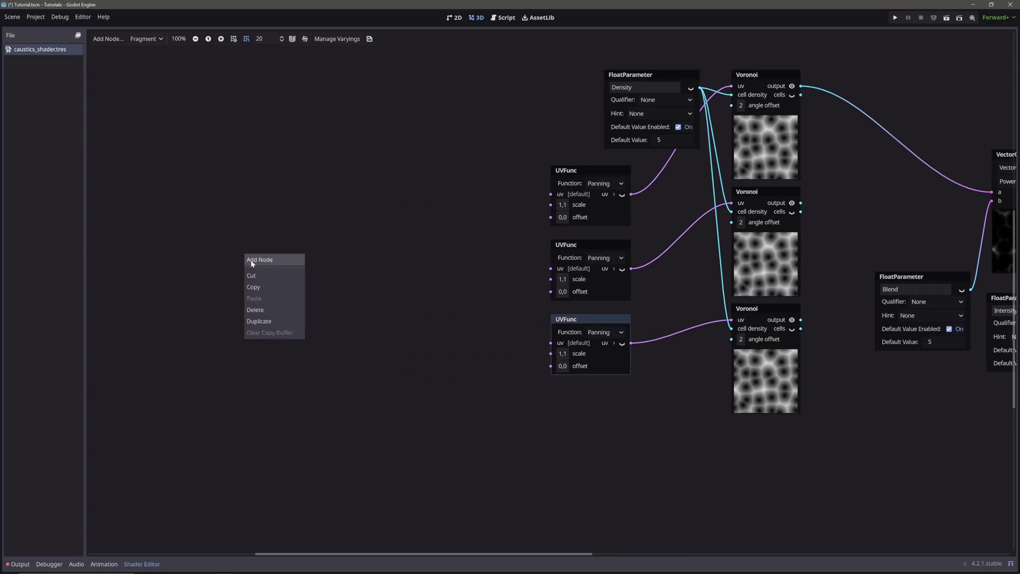
left_click(259, 259)
type("floatc")
key("Return")
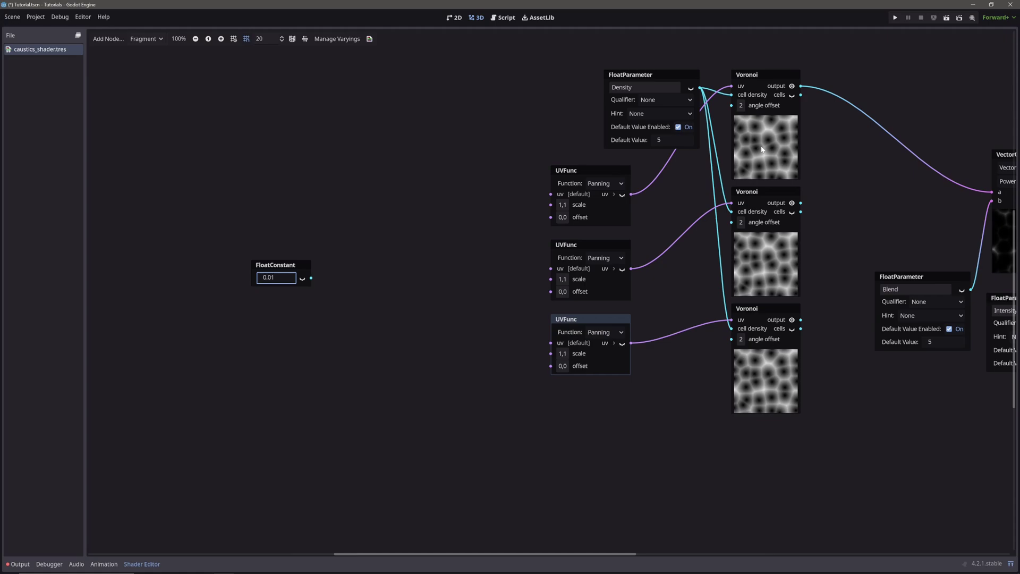
- Add a Vector2 VectorCompose node, feed the float constant into y, and connect its output to the first UVFunc's offset
right_click(339, 189)
left_click(345, 196)
key("Return")
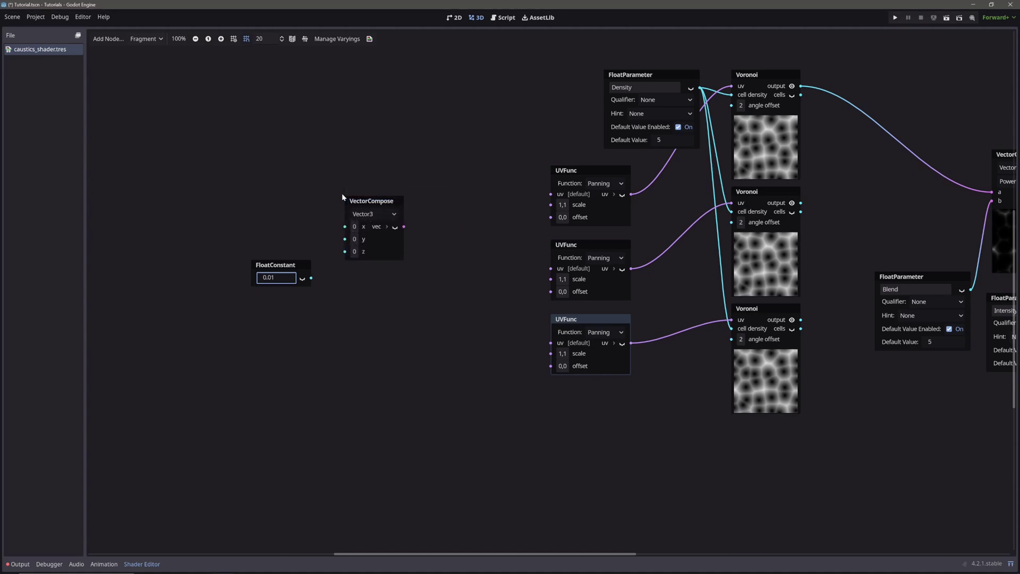
left_click(375, 214)
left_click(380, 230)
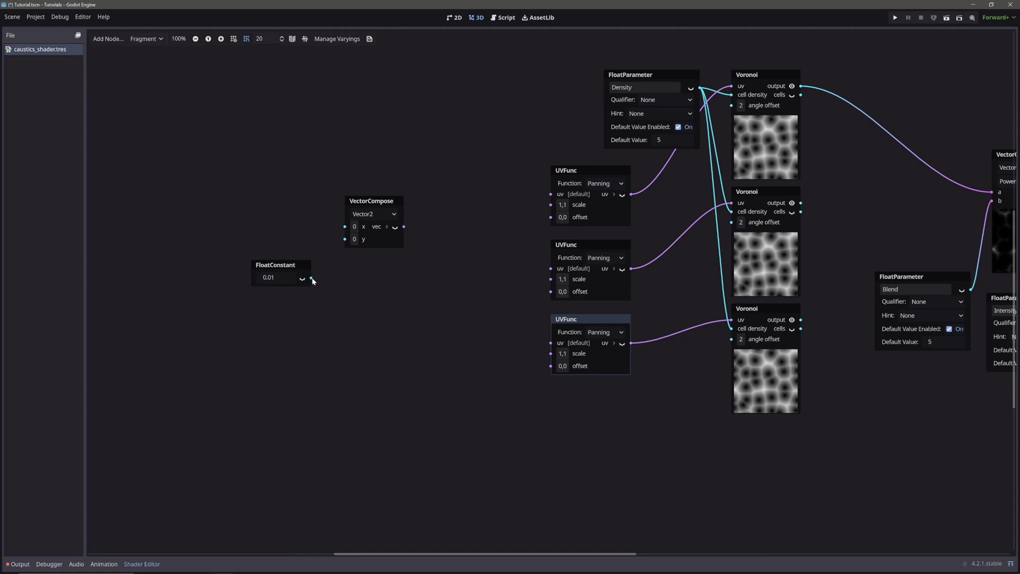
left_click_drag(312, 278, 345, 239)
left_click_drag(403, 226, 555, 217)
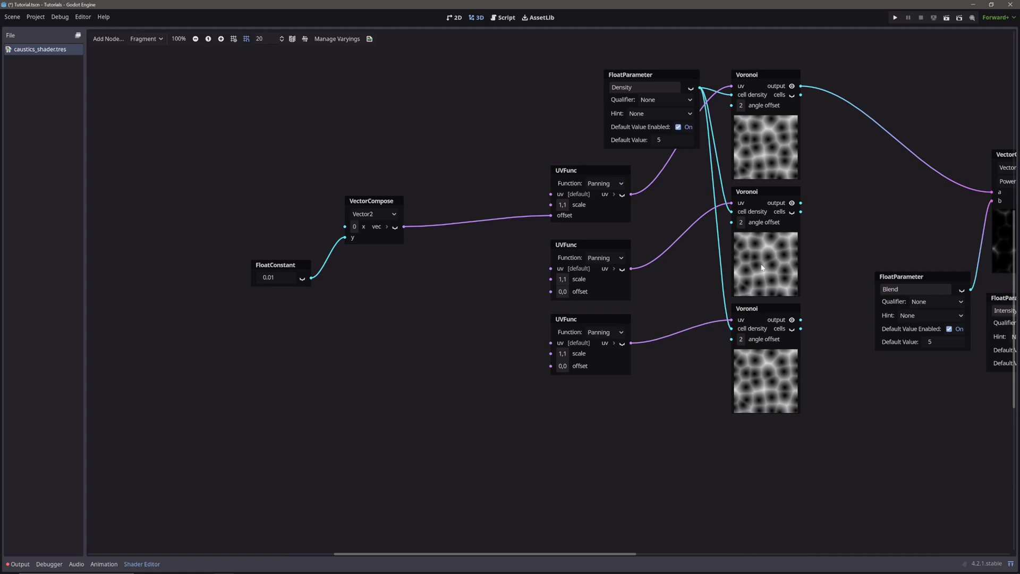
- Duplicate the VectorCompose node below, feed the float constant into its x, and connect it to the second UVFunc's offset
left_click(378, 201)
key("ctrl+d")
left_click_drag(380, 205, 378, 253)
left_click_drag(312, 277, 550, 290)
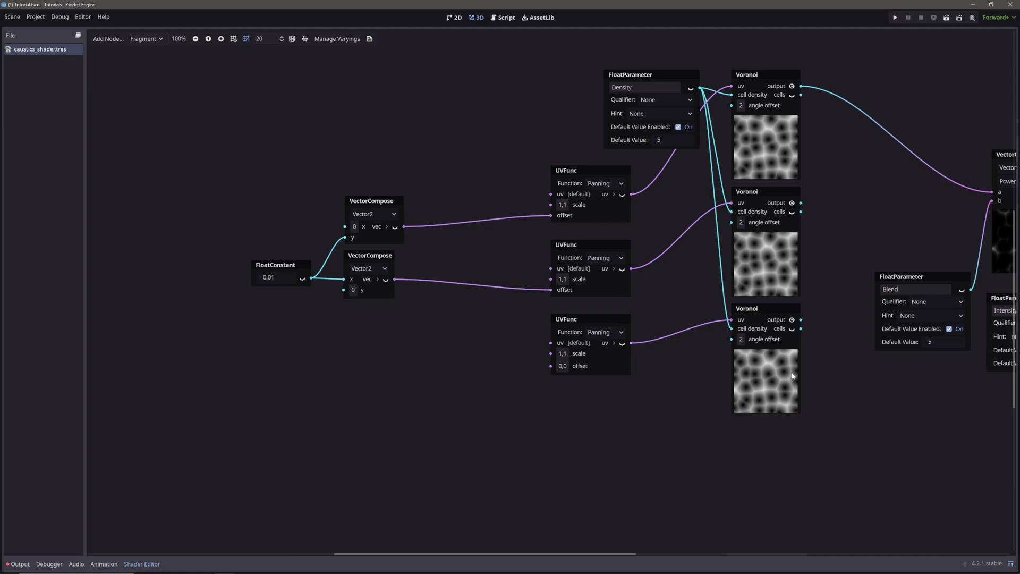
- Negate the float constant with a FloatFunc and route it through a third Vector2 VectorCompose's x to the third UVFunc's offset
left_click_drag(276, 265, 252, 291)
type("neg")
key("Return")
left_click(362, 258)
key("ctrl+d")
left_click_drag(364, 259, 551, 365)
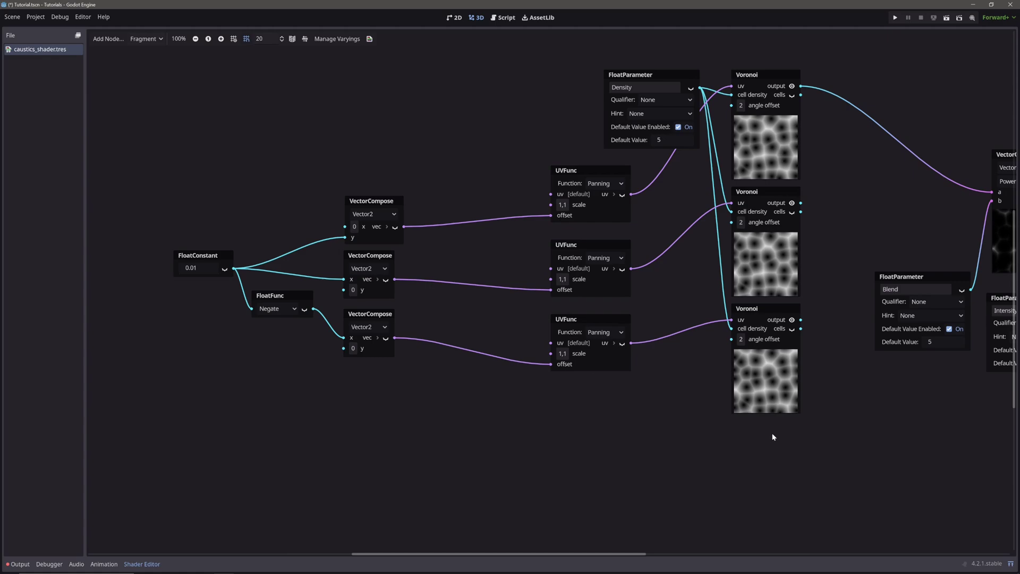
- Move the Voronoi and UVFunc nodes closer to the VectorCompose nodes and align Density above the UVFunc nodes
left_click_drag(482, 48, 781, 340)
left_click_drag(782, 309, 659, 304)
left_click(592, 170)
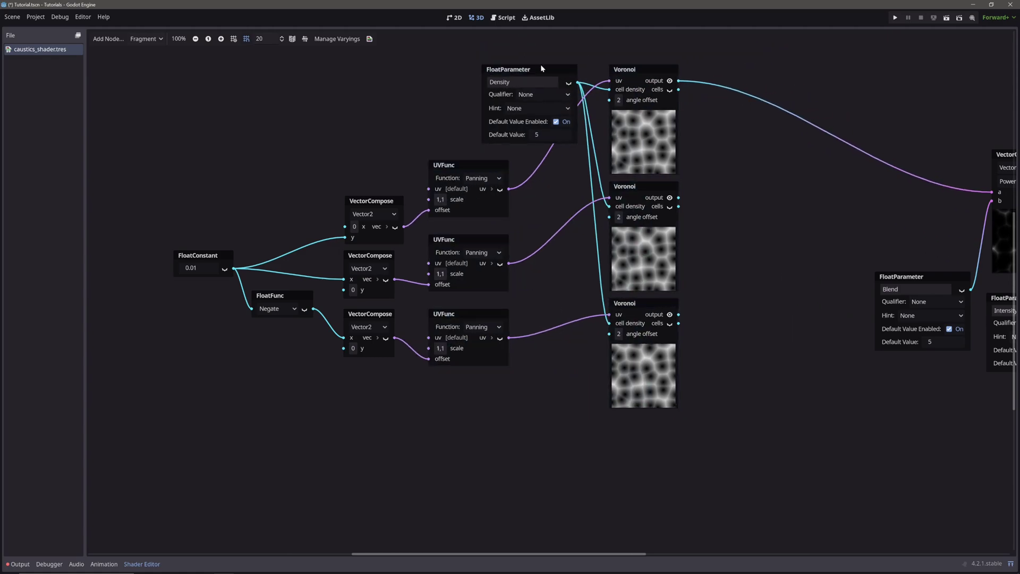
left_click_drag(541, 65, 486, 60)
- Copy a VectorCompose node beside the Voronoi nodes, set it to Vector3, and connect the three Voronoi outputs to x, y and z
left_click(374, 203)
key("ctrl+c")
key("ctrl+v")
left_click(758, 195)
left_click(759, 194)
left_click(753, 208)
left_click_drag(678, 80, 726, 214)
left_click_drag(679, 314, 725, 222)
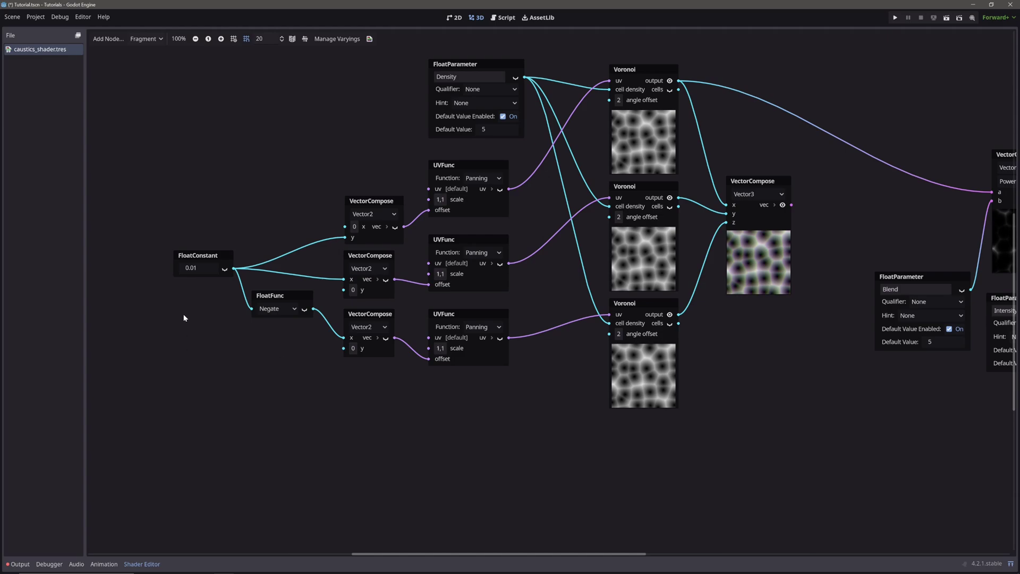
- Set the float constant's value to 0.32
left_click(198, 269)
type("0.32")
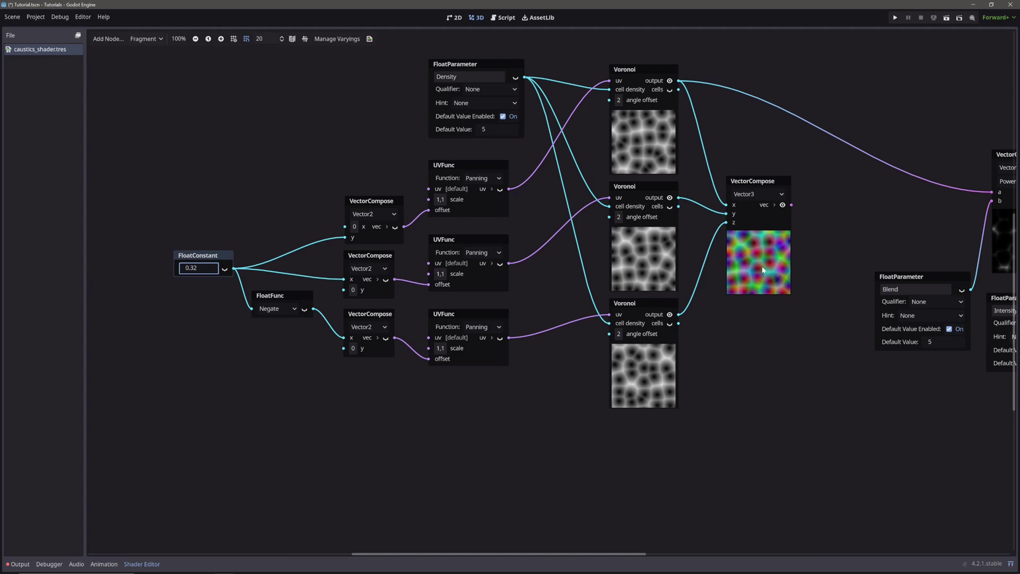
left_click(216, 257)
- Duplicate the Blend parameter, place the copy below the float constant, and rename it ChromaticStrength
left_click(915, 275)
key("ctrl+d")
left_click_drag(923, 282, 189, 289)
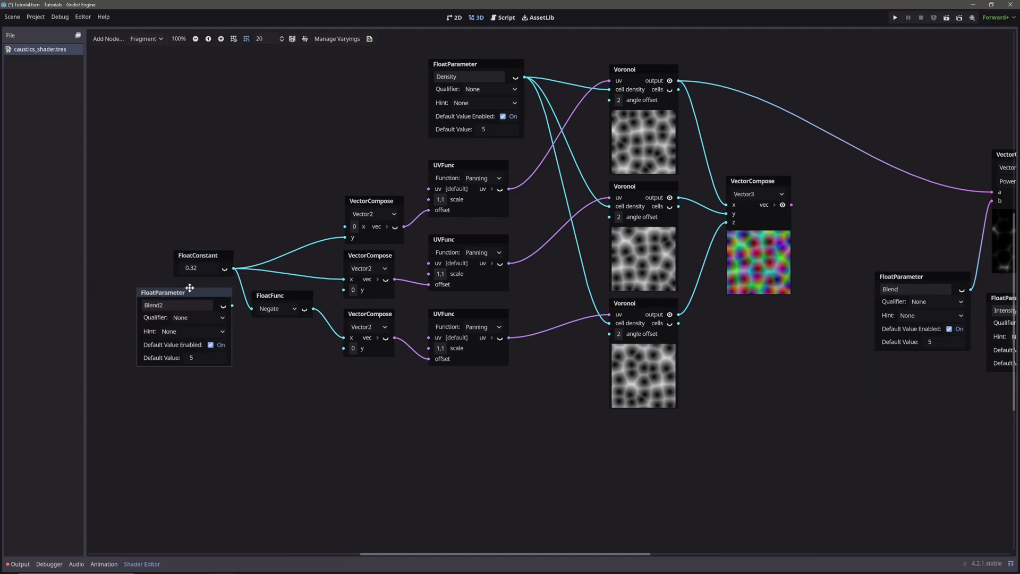
left_click(177, 305)
key("ctrl+a")
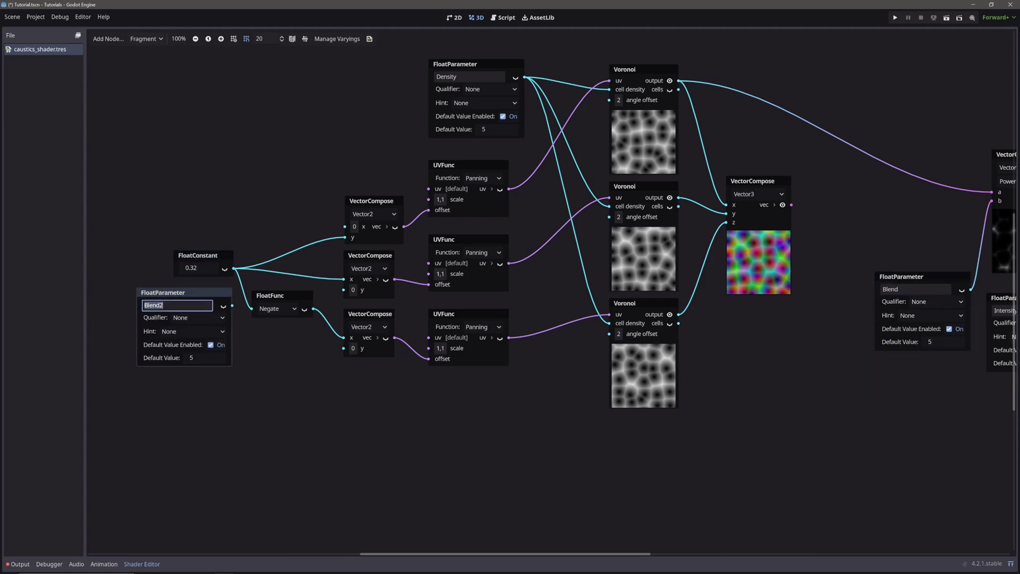
type("ChromaticStrength")
key("Return")
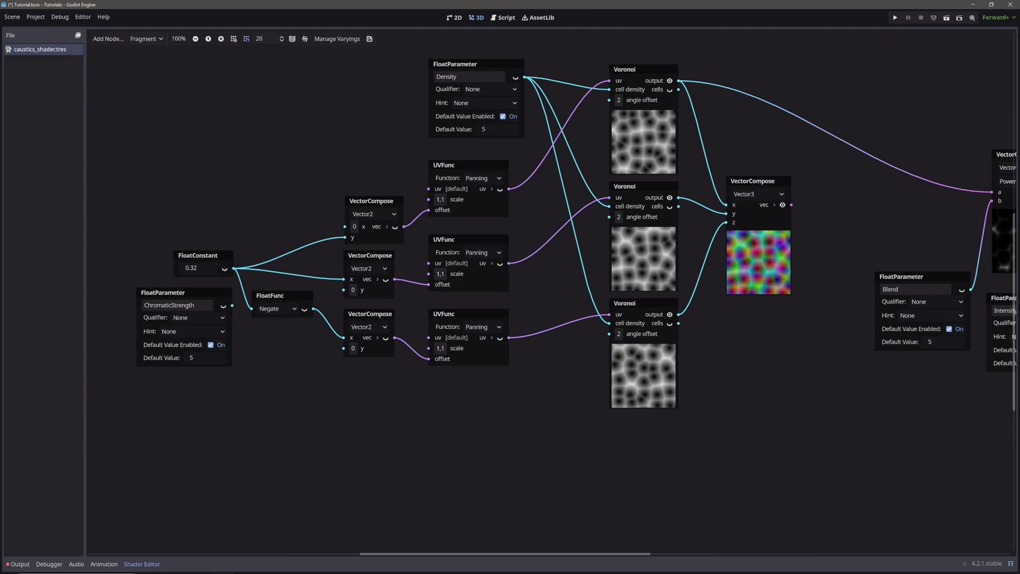
- Give ChromaticStrength a Range hint with a maximum of 0.02 and a default value of 0
left_click(183, 332)
left_click(183, 352)
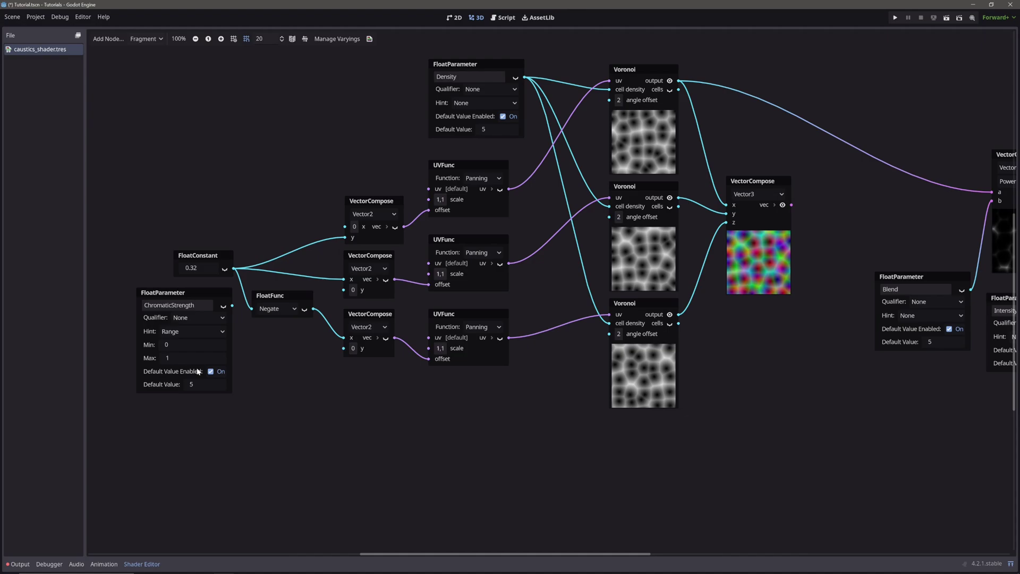
left_click(189, 359)
type("0.02")
key("Return")
left_click(216, 387)
type("0")
key("Return")
- Replace the float constant with ChromaticStrength as the source of its connections, and connect the Vector3 VectorCompose output to the Power node's a
left_click_drag(233, 306, 343, 279)
left_click(213, 255)
key("Delete")
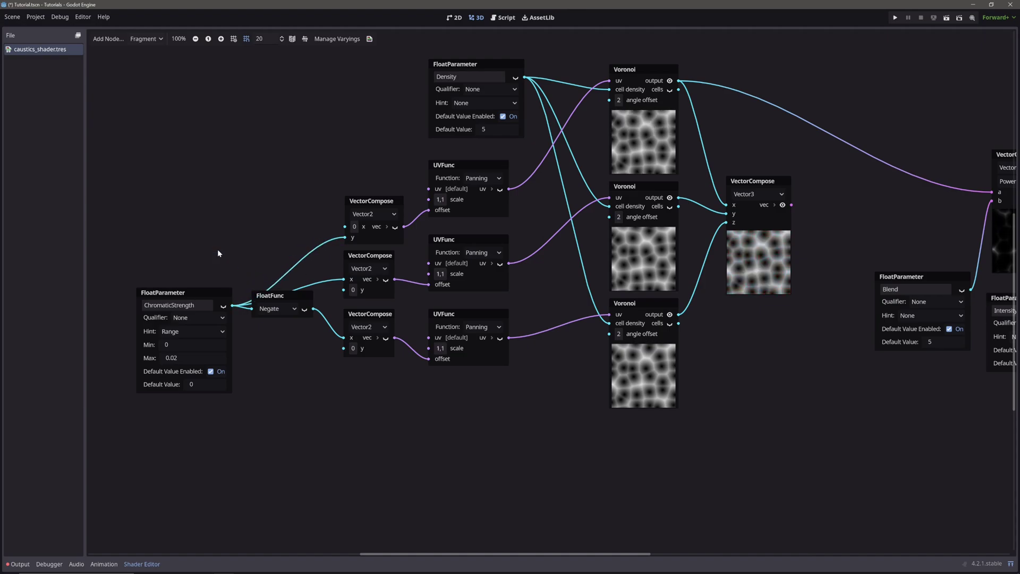
left_click_drag(186, 293, 186, 229)
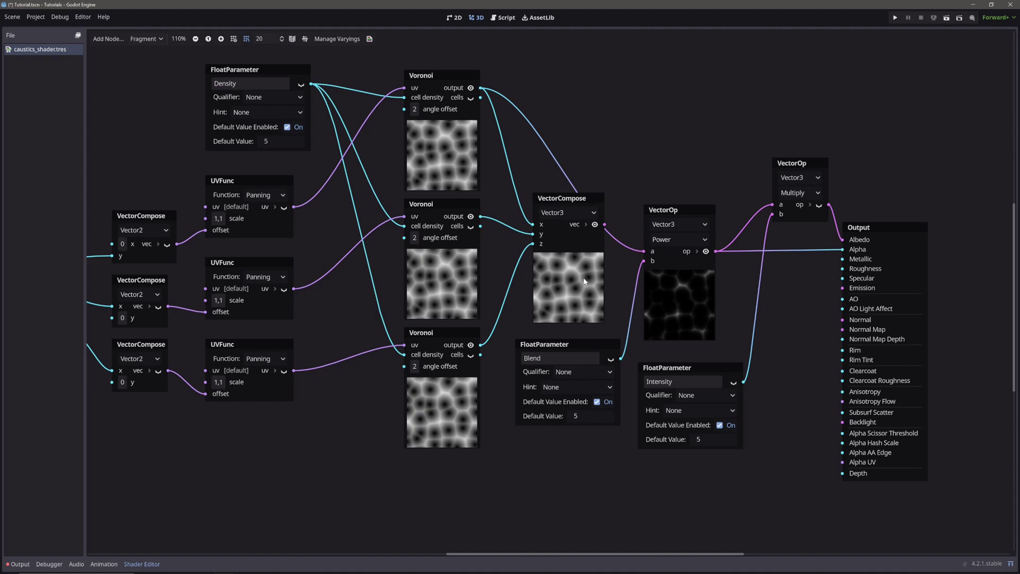
left_click_drag(606, 225, 643, 250)
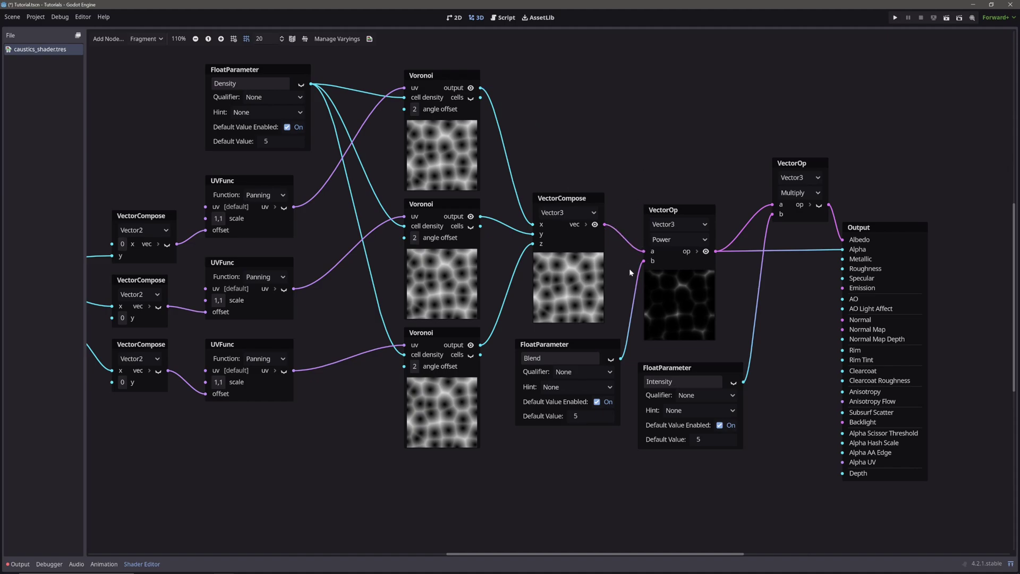
- Try an angle offset of about 4.585 on the first Voronoi node
left_click(417, 109)
left_click_drag(424, 131, 489, 130)
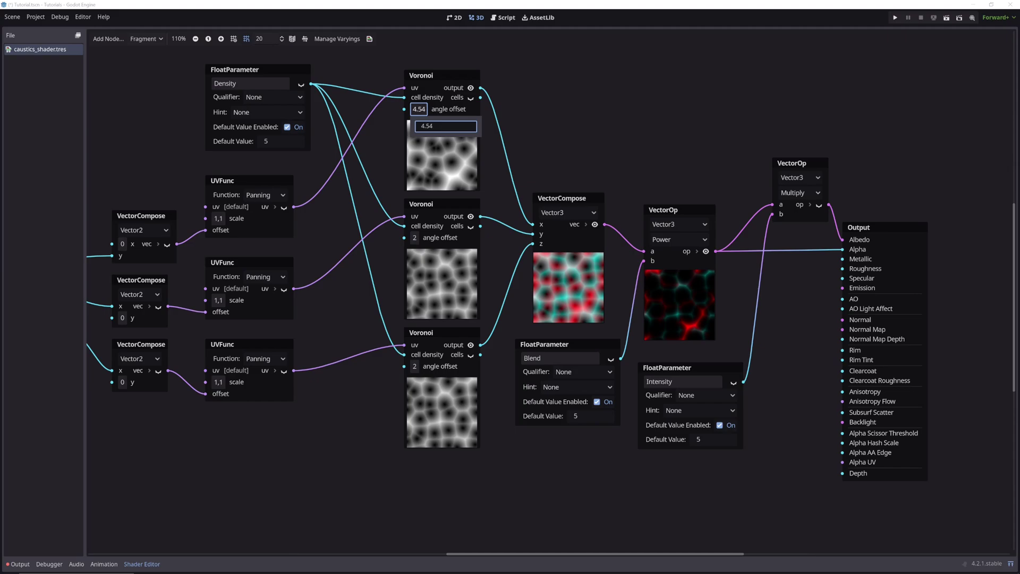
left_click(532, 145)
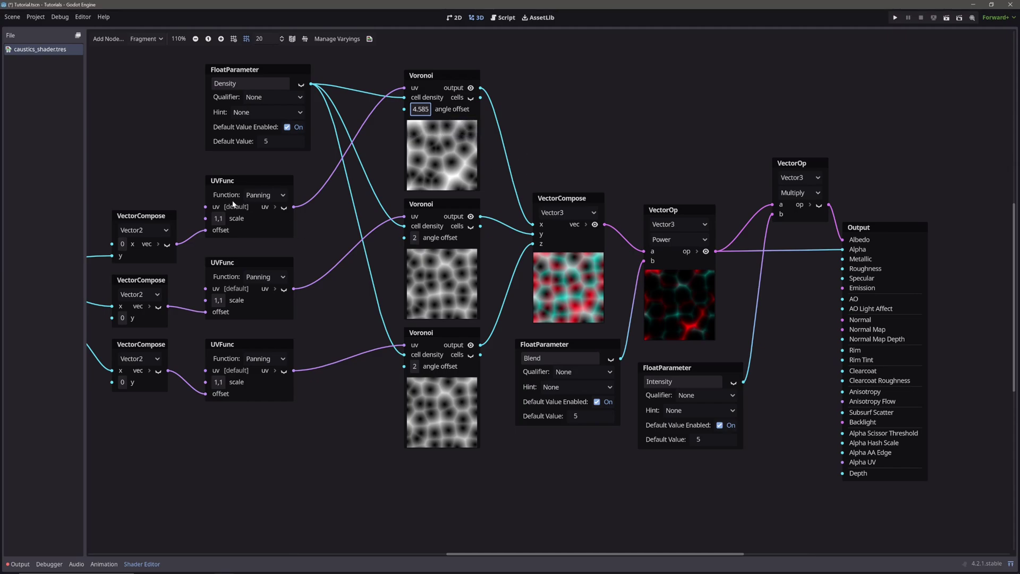
- Add a time Input node in the empty area above ChromaticStrength
middle_click_drag(342, 187, 791, 325)
right_click(335, 105)
type("time")
key("Return")
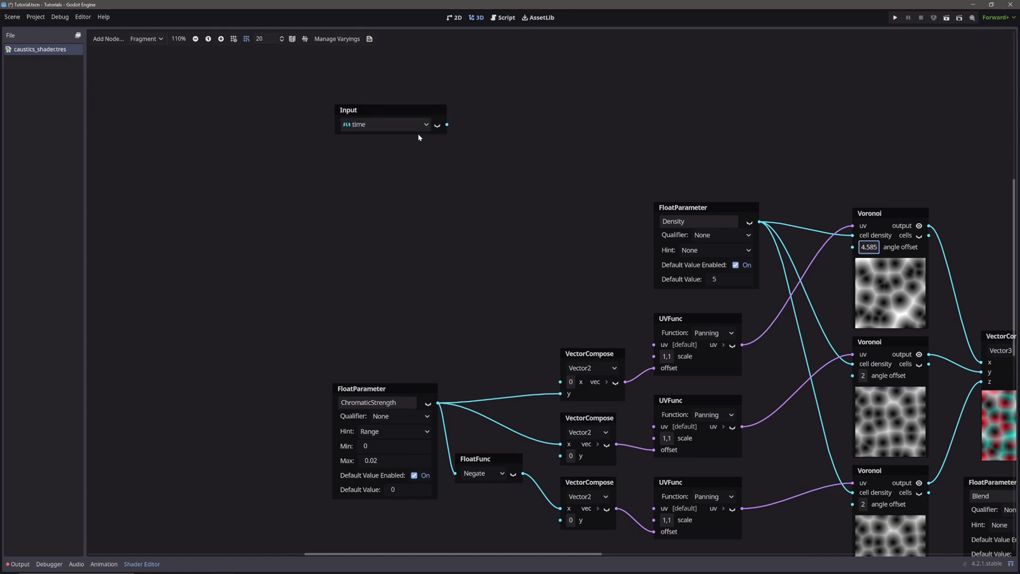
- Duplicate the ChromaticStrength parameter, place the copy above the time input, and rename it AngularSpeed
left_click(404, 389)
key("ctrl+d")
left_click_drag(405, 392, 418, 1)
middle_click_drag(417, 1, 423, 100)
left_click_drag(423, 99, 417, 87)
left_click(513, 158)
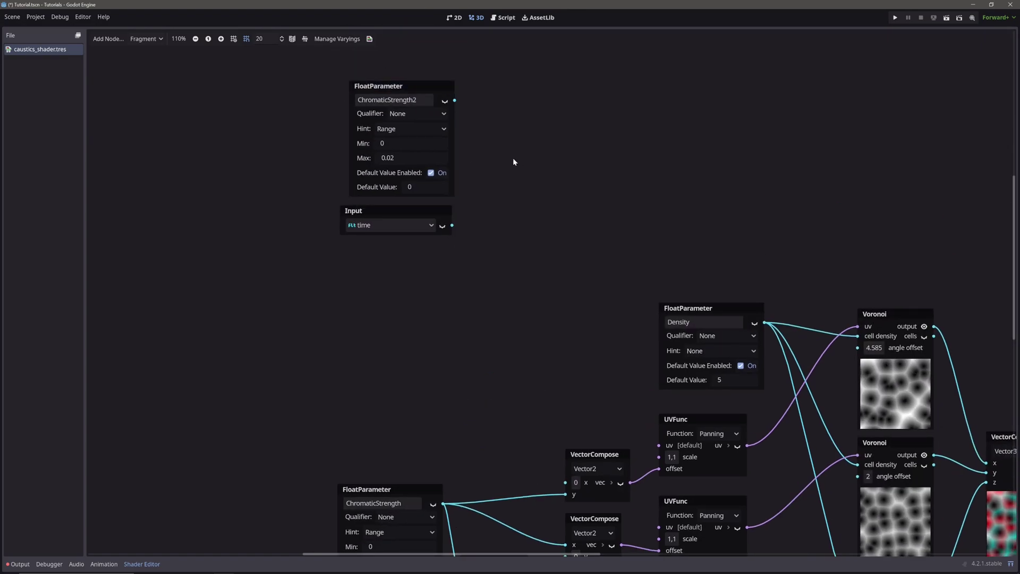
double_click(393, 100)
type("a")
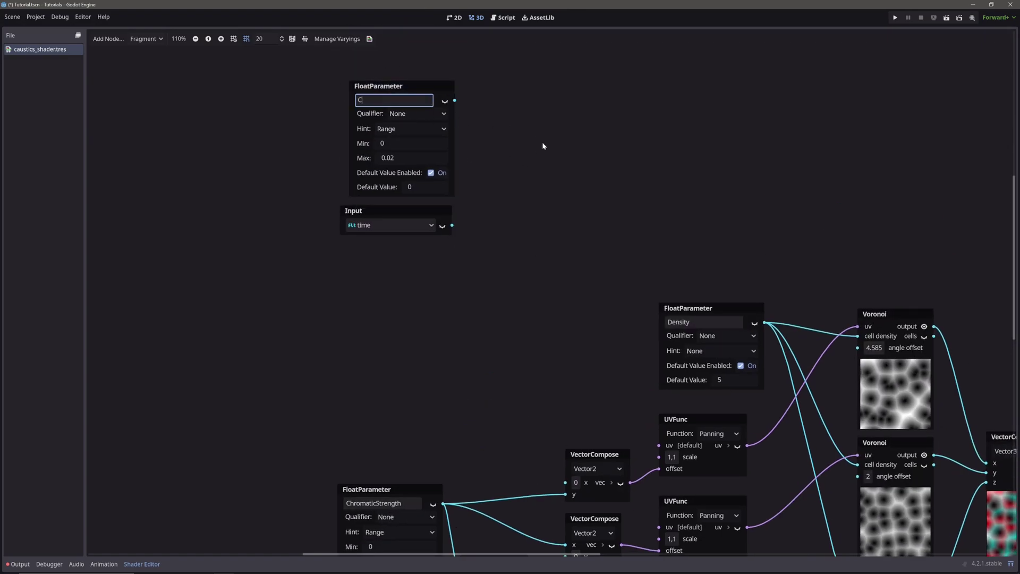
key("BackSpace")
type("AngularSpeed")
- Set AngularSpeed's hint to None and its default value to 0.2
left_click(434, 128)
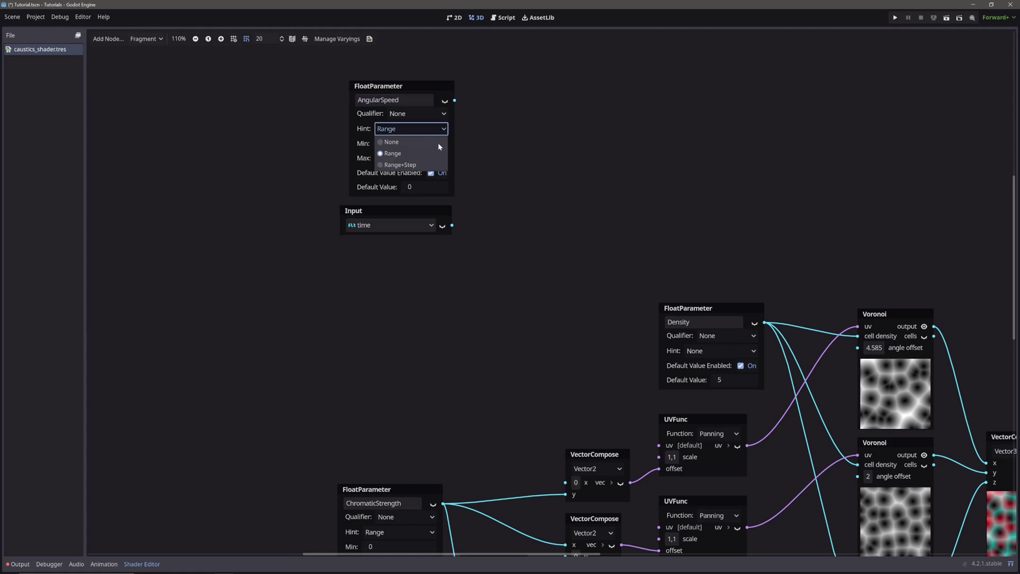
left_click(437, 141)
left_click(433, 156)
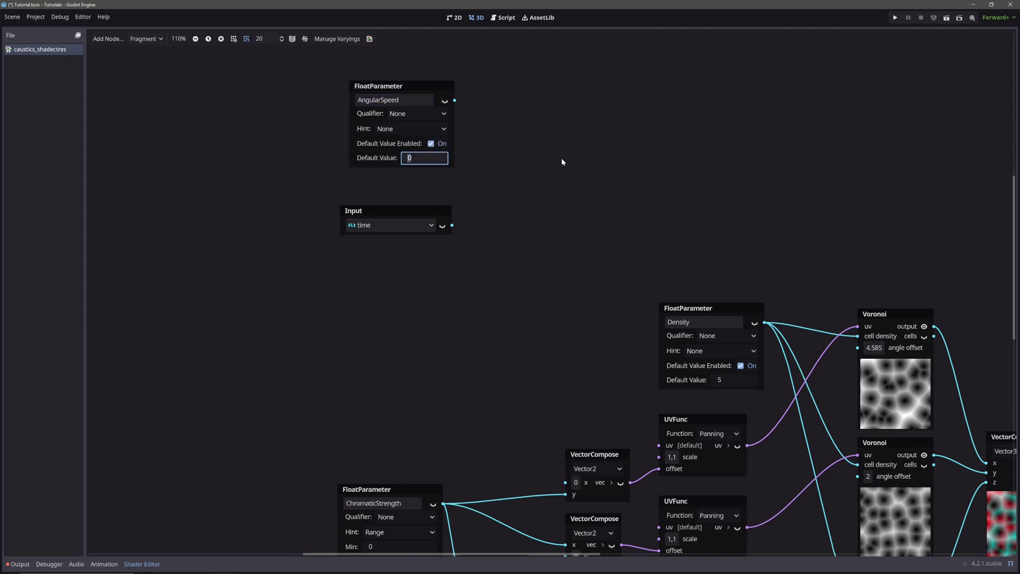
type("0.2")
key("Return")
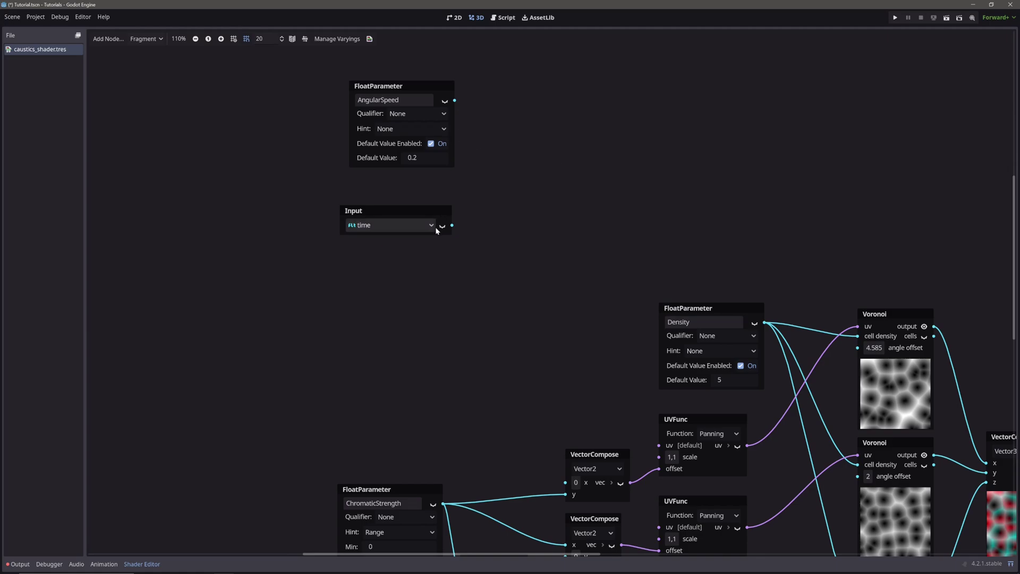
- Add a Multiply FloatOp node that multiplies AngularSpeed by the time input
left_click_drag(454, 100, 502, 145)
type("mult")
key("Down")
key("Return")
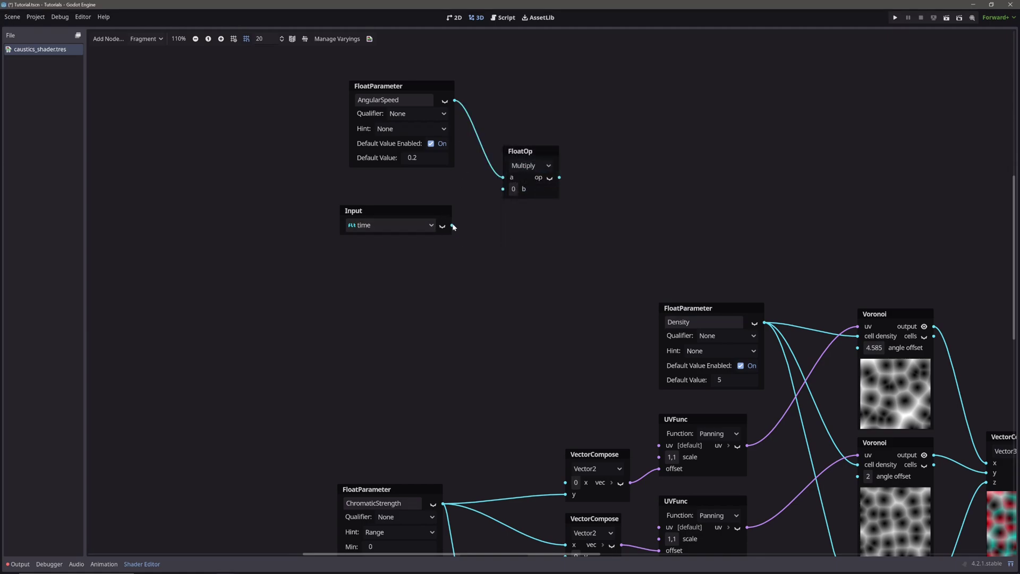
left_click_drag(452, 225, 503, 187)
- Connect the Multiply FloatOp output to the angle offset of all three Voronoi nodes
middle_click_drag(798, 243, 604, 145)
scroll(604, 146, "down", 3)
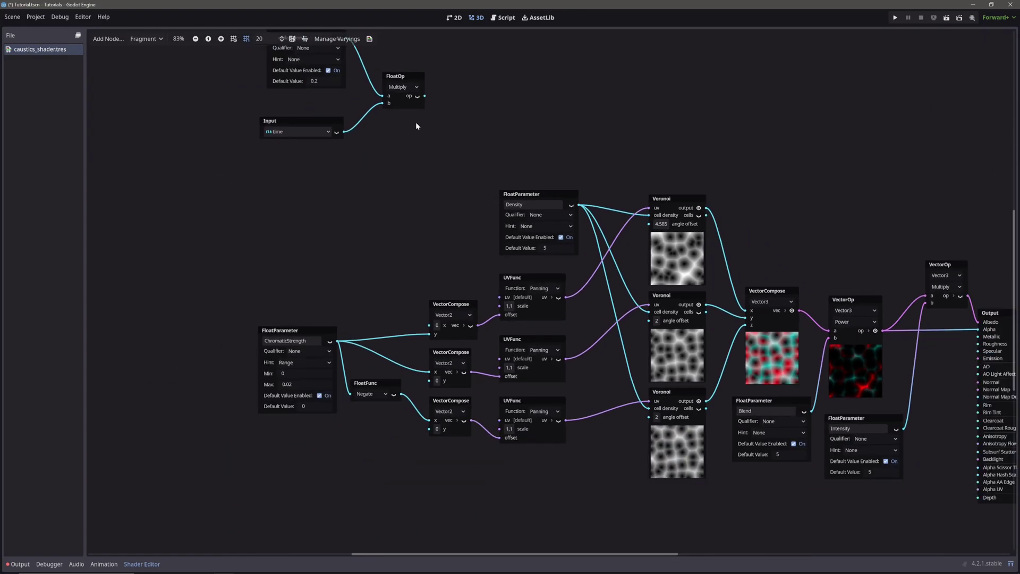
left_click_drag(425, 96, 649, 318)
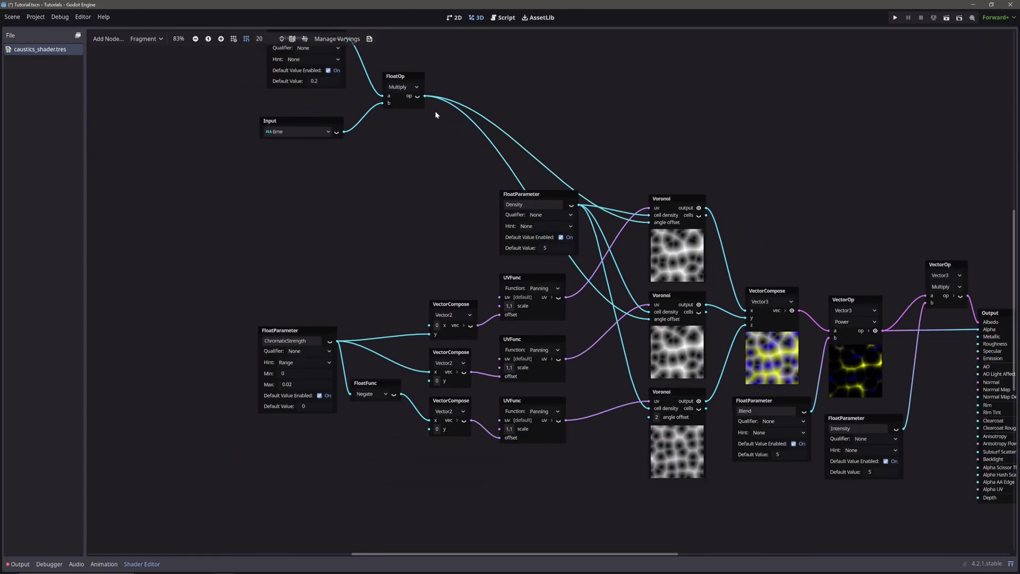
left_click_drag(425, 97, 648, 415)
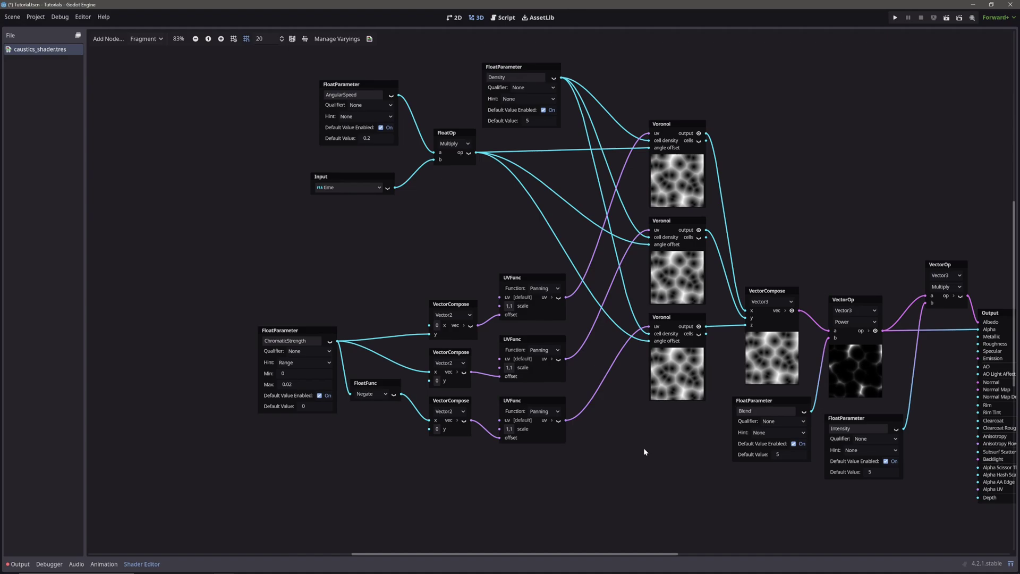
- Add a Vector2Parameter node and place it directly below the time input
right_click(289, 216)
type("vector")
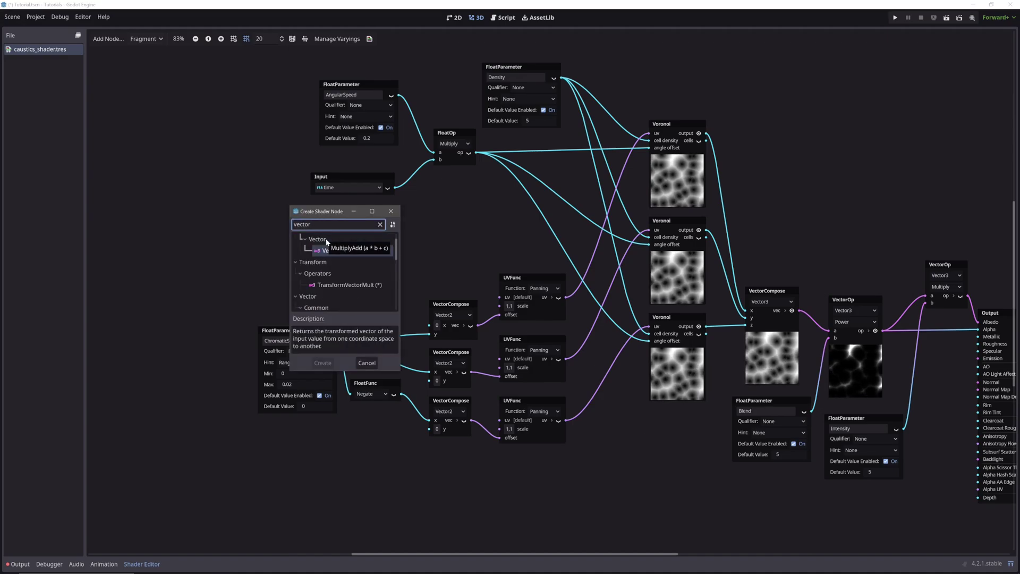
double_click(325, 250)
left_click_drag(333, 222, 357, 205)
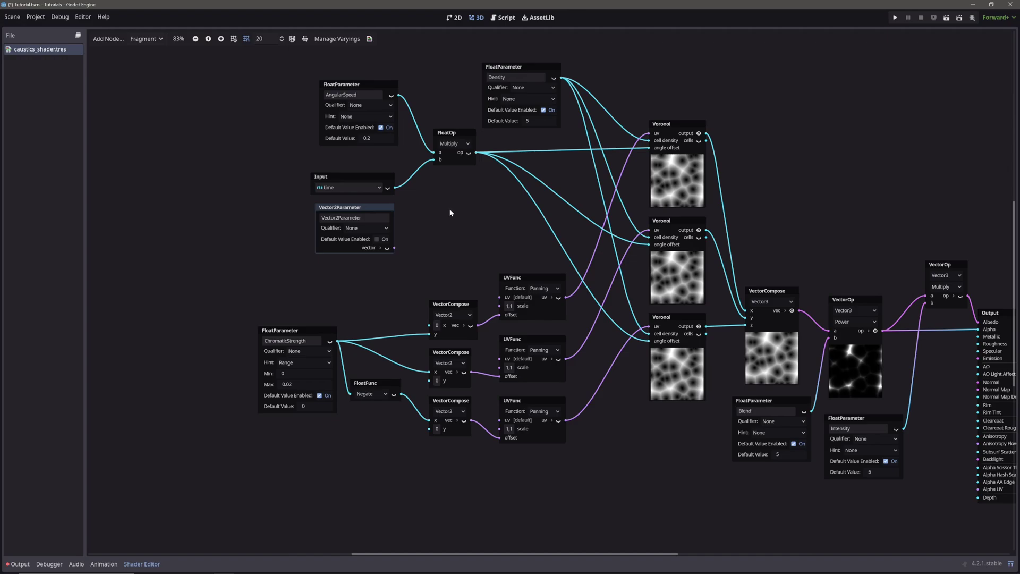
- Rename the Vector2 parameter ScrollSpeed and enable its default value
left_click(357, 217)
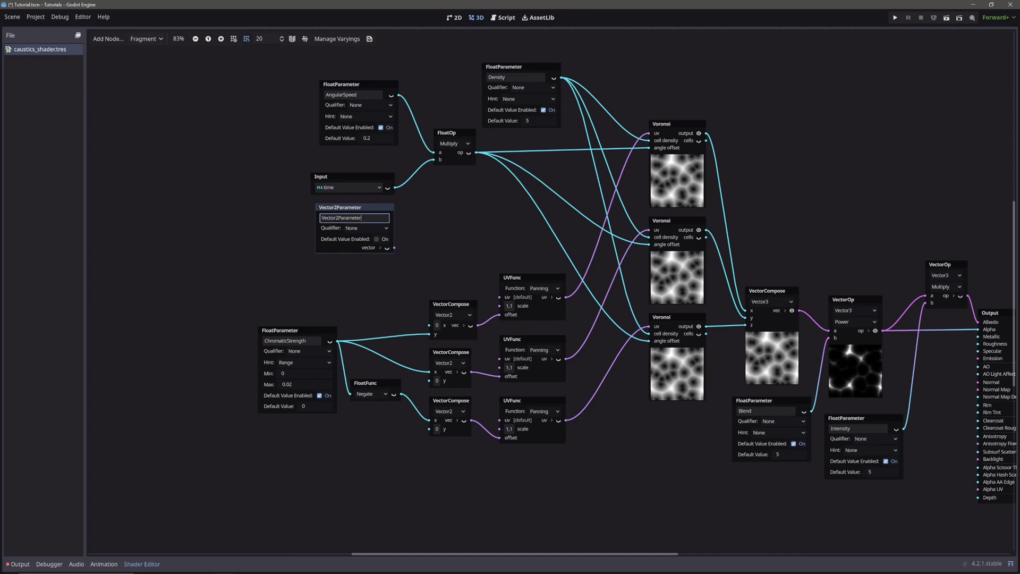
key("ctrl+a")
type("ScrollSpeed")
key("Return")
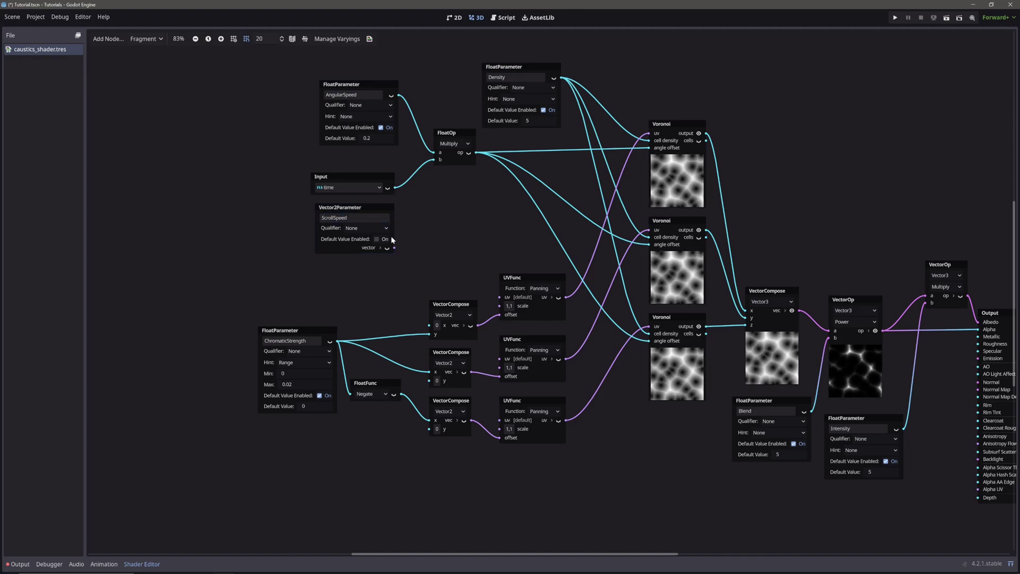
left_click(386, 239)
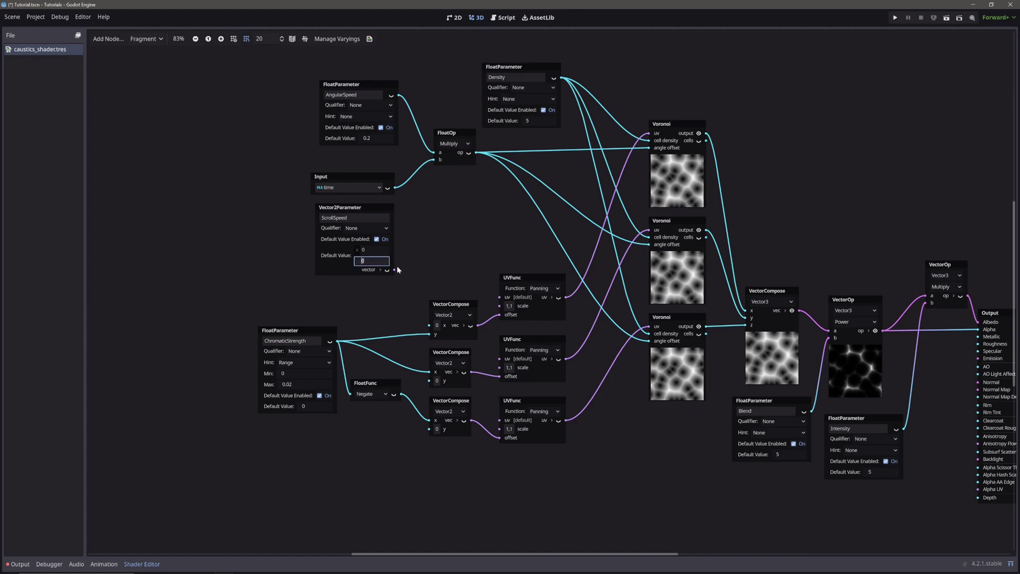
- Set ScrollSpeed's default y to 0.2 and multiply ScrollSpeed by the time input with a Vector2 Multiply VectorOp node
type("0.2")
key("Return")
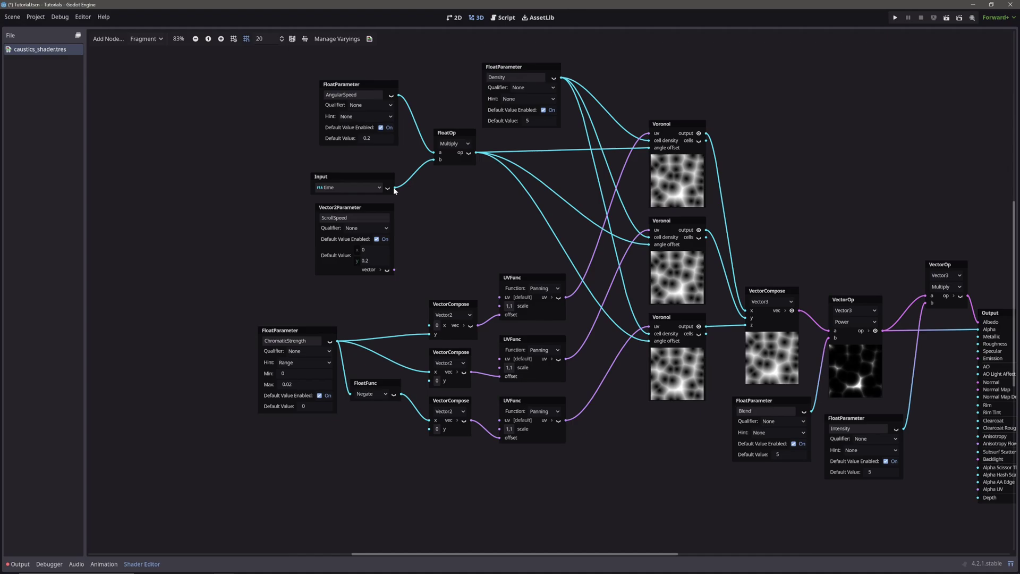
right_click(438, 203)
type("mul")
scroll(454, 259, "down", 8)
double_click(481, 278)
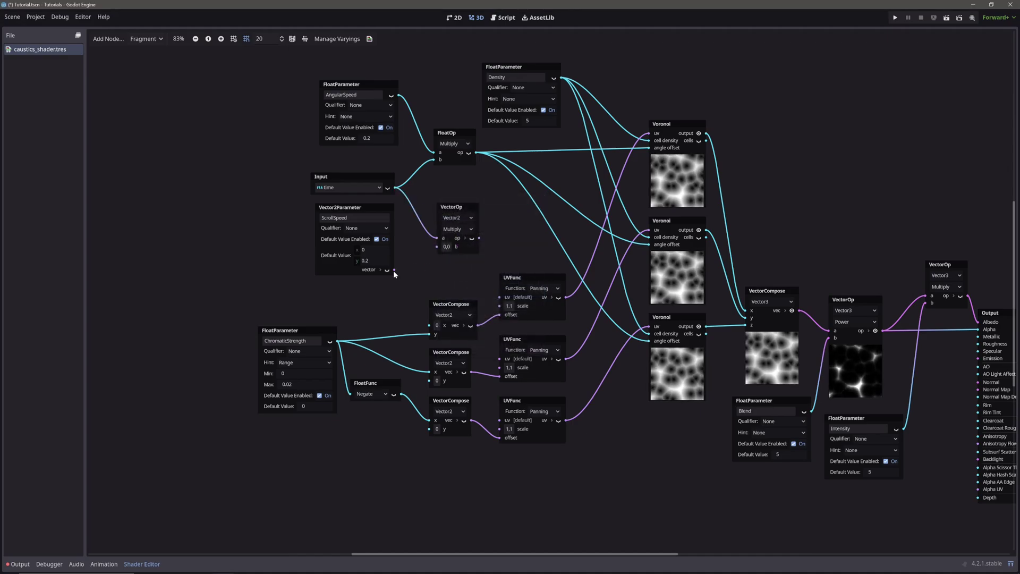
left_click_drag(393, 269, 436, 245)
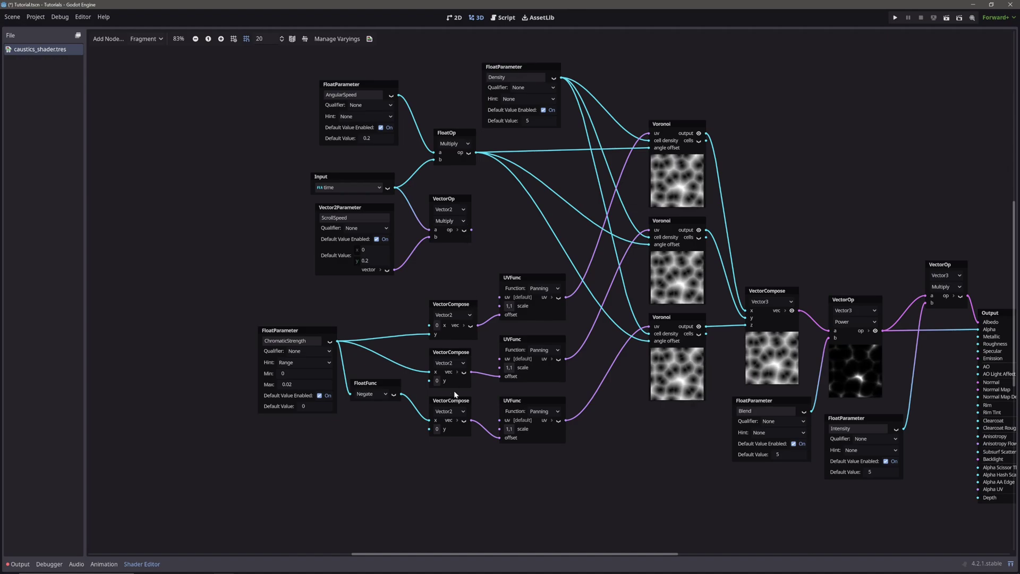
- Shift the ChromaticStrength, VectorCompose, time, ScrollSpeed and Vector2 Multiply nodes away from the UVFunc nodes to free up space
left_click_drag(287, 299, 452, 475)
left_click_drag(441, 401, 349, 406)
left_click_drag(301, 182, 452, 249)
left_click_drag(450, 198, 445, 243)
- Duplicate the Vector2 VectorOp, switch it to Add, and feed it the scroll product and the first VectorCompose vector
left_click(360, 196)
left_click(362, 206)
key("ctrl+d")
left_click(445, 264)
left_click(445, 278)
left_click_drag(375, 234, 384, 250)
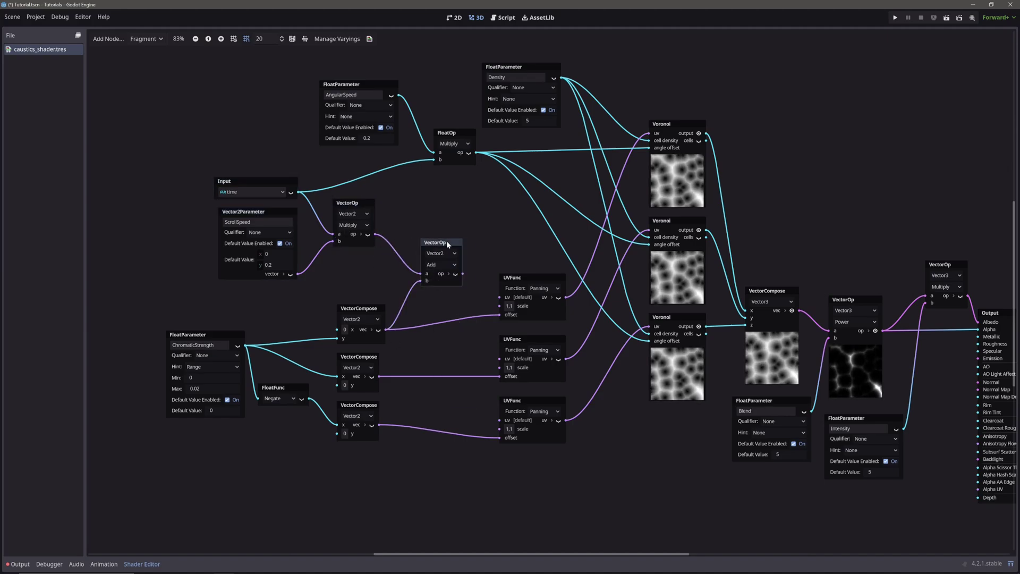
- Create matching Add nodes for the second and third VectorCompose vectors and connect all three sums to the UVFunc offsets
key("ctrl+v")
left_click_drag(401, 356, 412, 350)
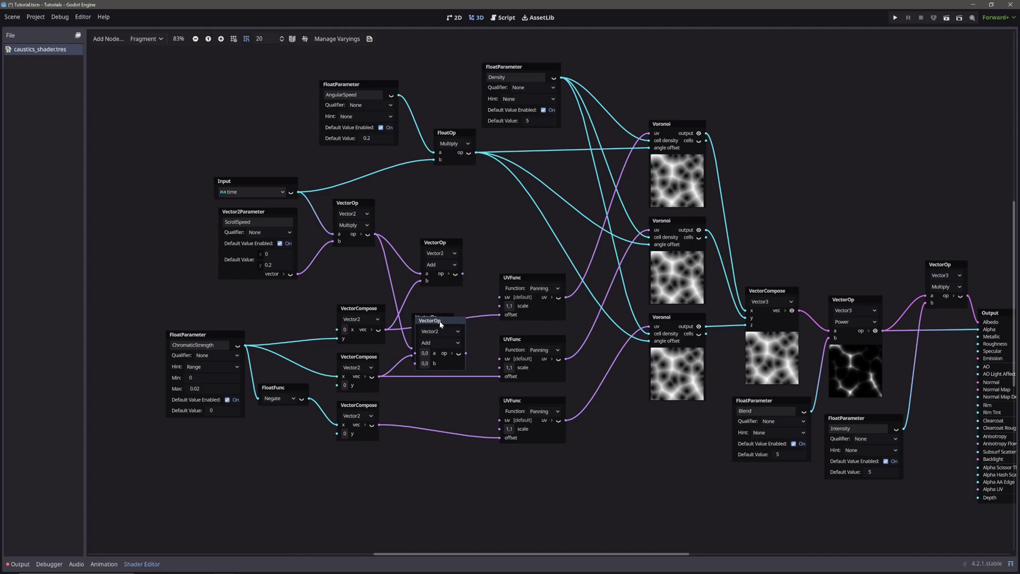
key("ctrl+v")
left_click_drag(417, 419, 455, 333)
left_click(441, 318, "ctrl")
left_click(486, 338)
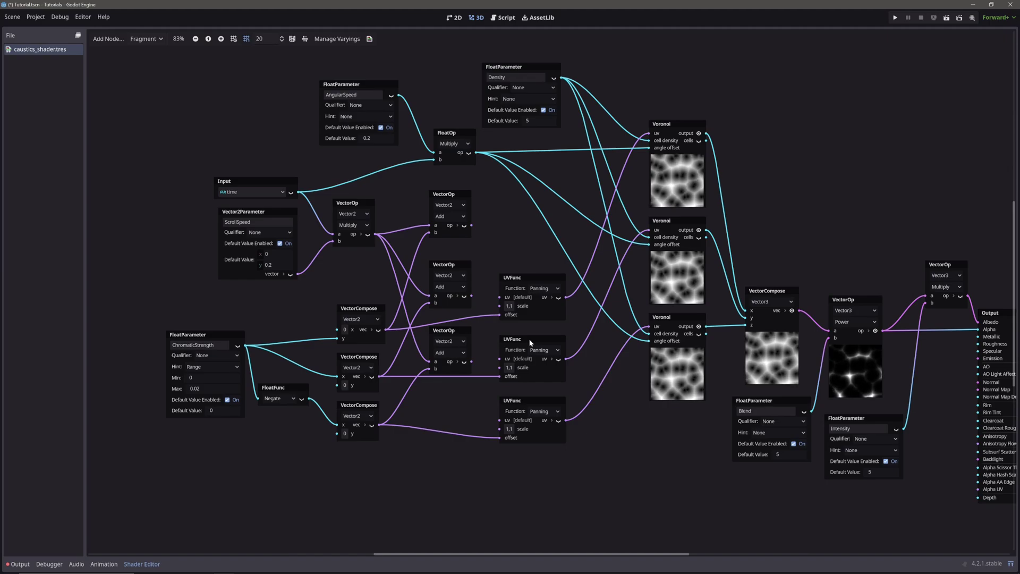
left_click_drag(471, 226, 500, 376)
left_click_drag(471, 361, 541, 451)
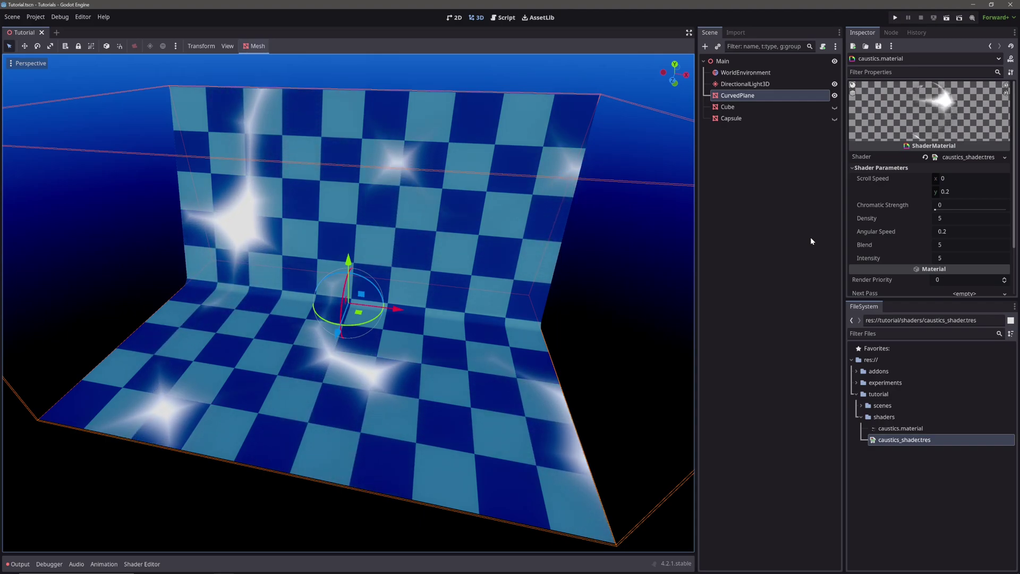
- Tune the caustics material: scroll speed 0.01 and 0.02, chromatic strength 0.007, density 12.635, angular speed 1, blend 4.545, intensity 2.775
left_click_drag(935, 209, 985, 209)
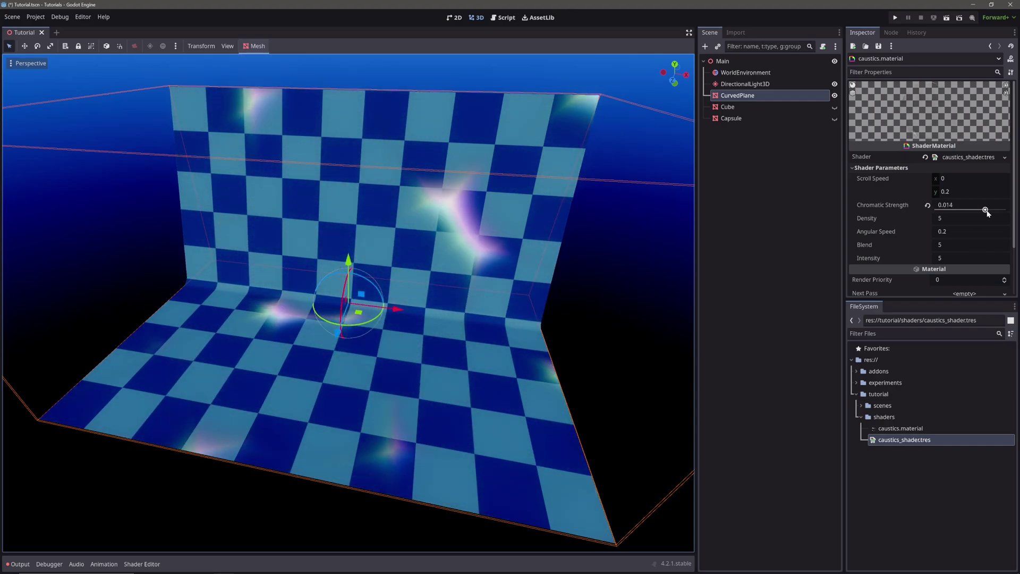
left_click(949, 192)
type("01")
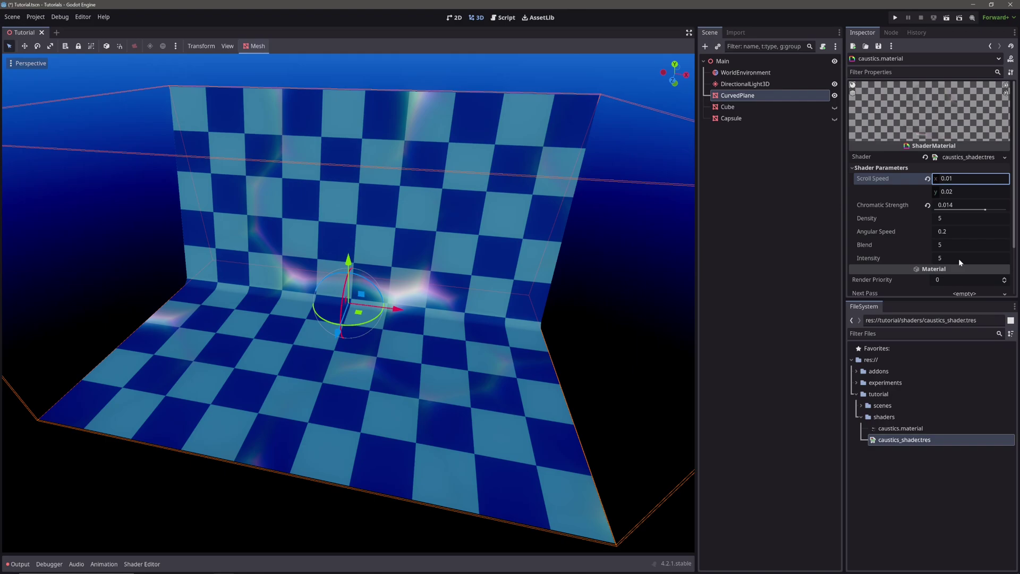
left_click_drag(958, 258, 956, 245)
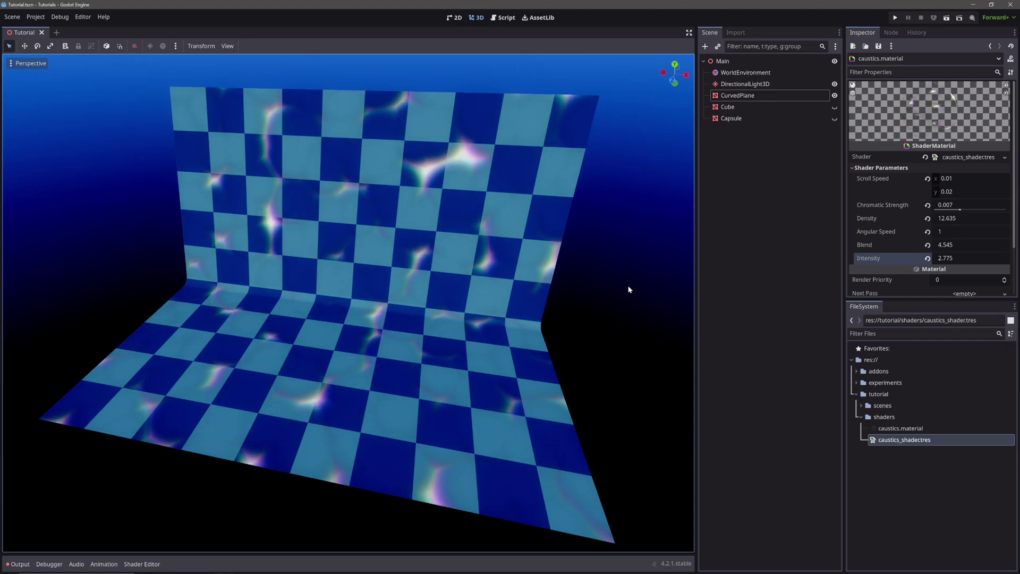
- Make the Cube and Capsule visible and assign caustics.material as the next pass of each object's material
left_click(834, 107)
left_click(834, 118)
left_click(743, 106)
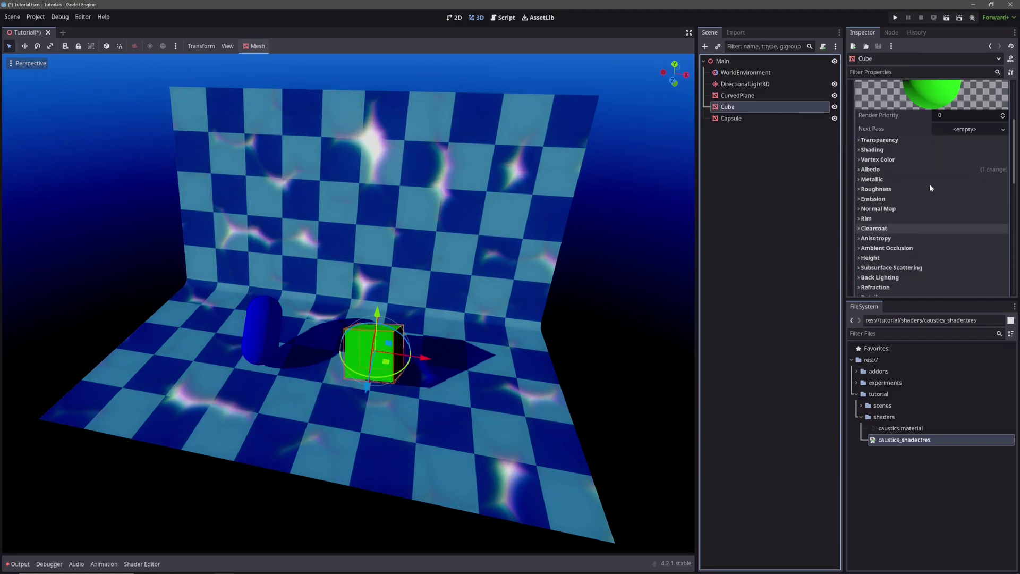
left_click(757, 117)
scroll(903, 159, "up", 1)
left_click_drag(900, 429, 977, 159)
left_click(513, 335)
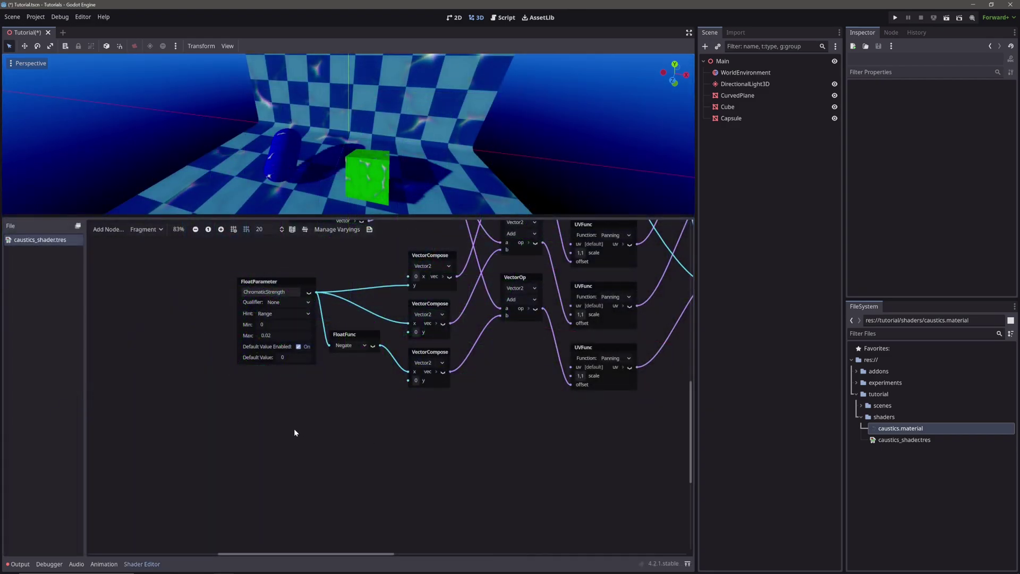
- Add a vertex input below the chromatic nodes and connect it to a new VectorTransform node converting Local to World
right_click(335, 429)
type("vert")
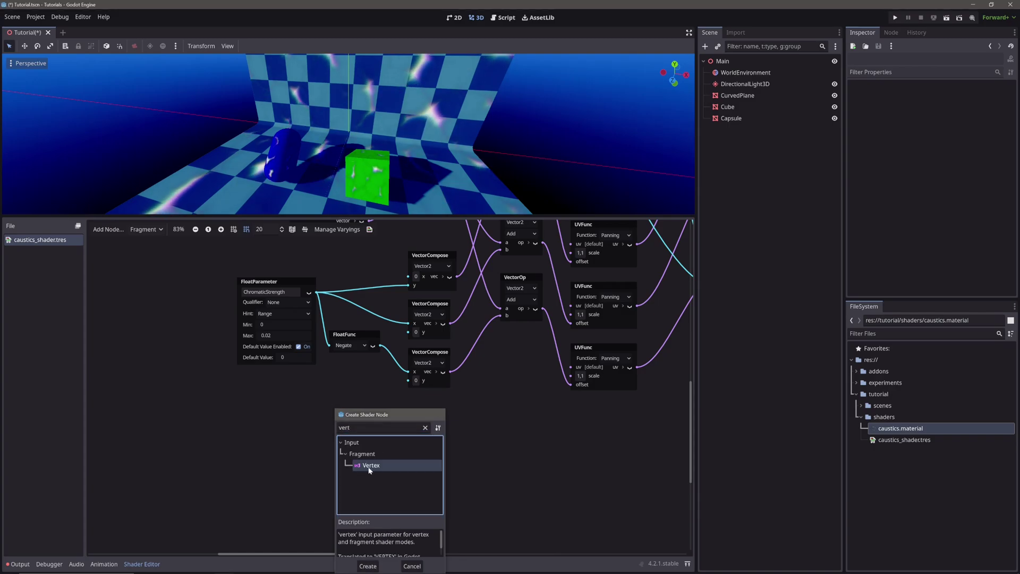
double_click(369, 469)
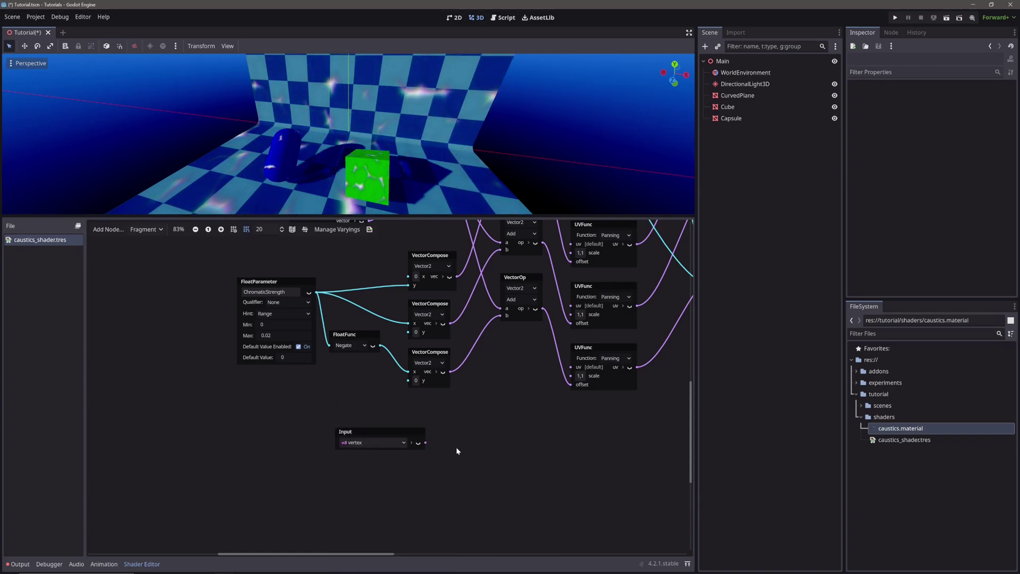
right_click(463, 442)
type("vectortra")
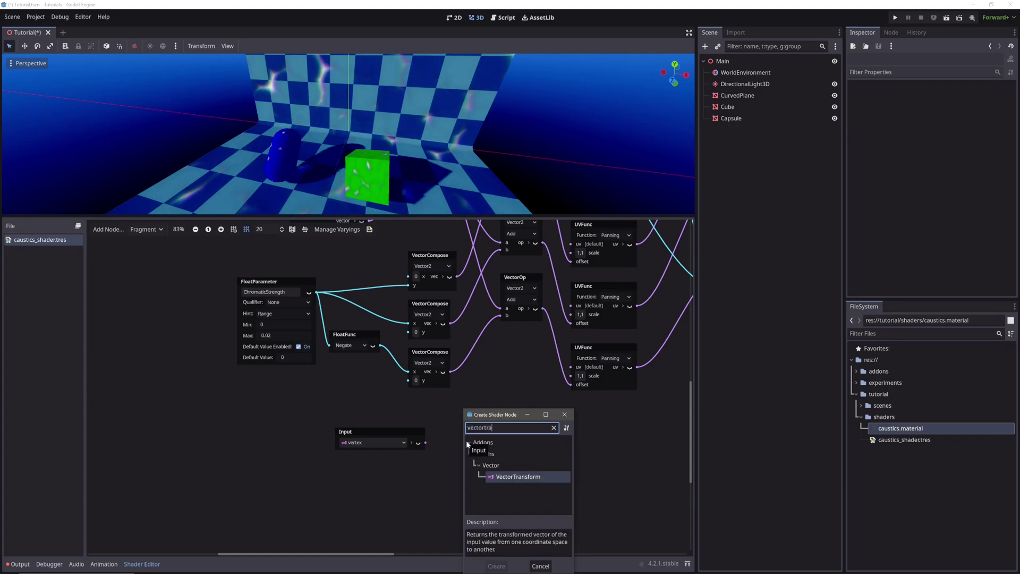
key("Return")
left_click_drag(425, 442, 457, 431)
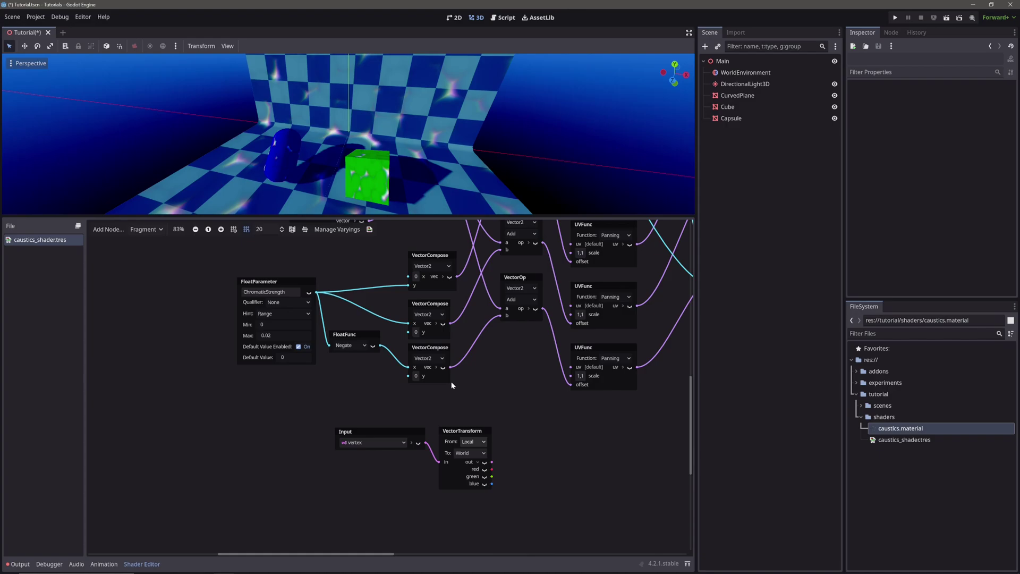
- Compose a Vector2 from the VectorTransform's red and blue outputs and connect it to the uv of all three UVFunc nodes
left_click(443, 349)
key("ctrl+d")
left_click_drag(446, 384, 509, 471)
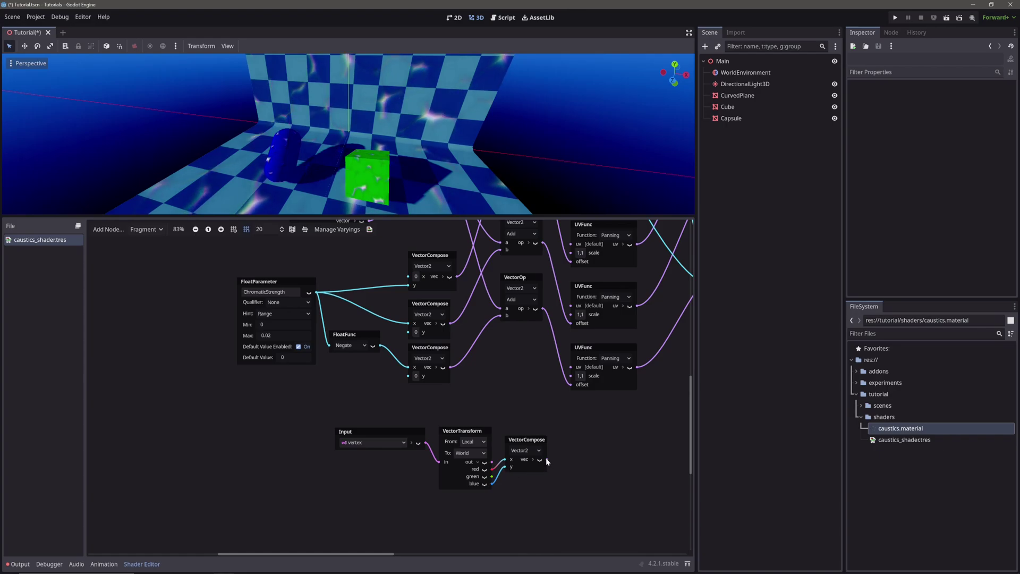
left_click_drag(575, 263, 570, 244)
left_click_drag(547, 459, 571, 367)
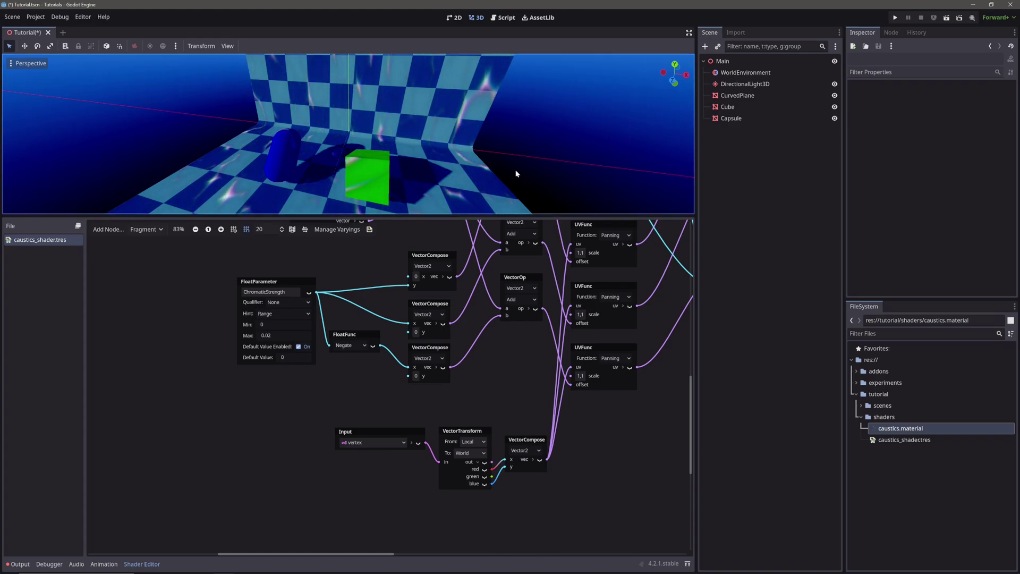
middle_click_drag(517, 160, 494, 176)
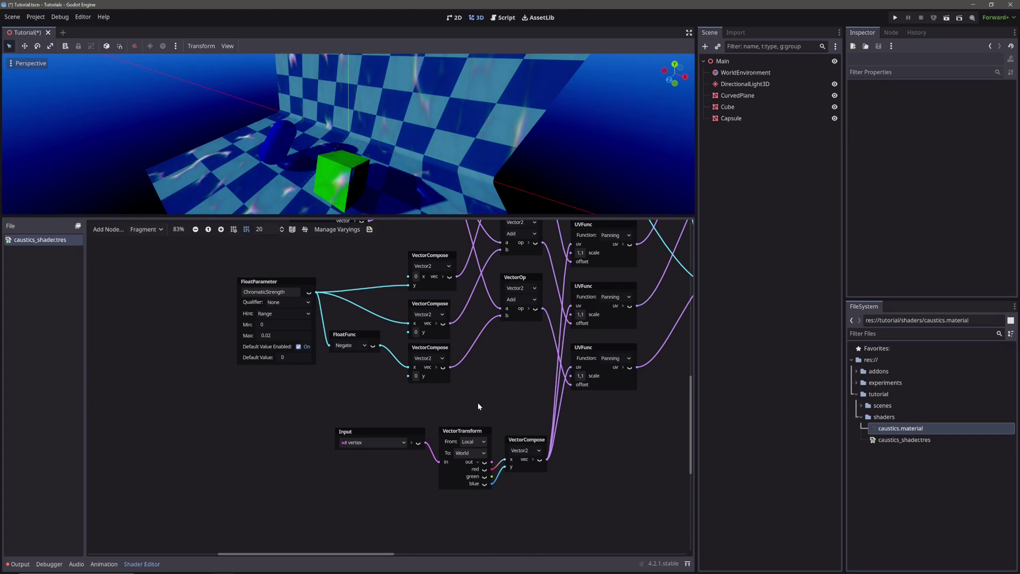
left_click(390, 432)
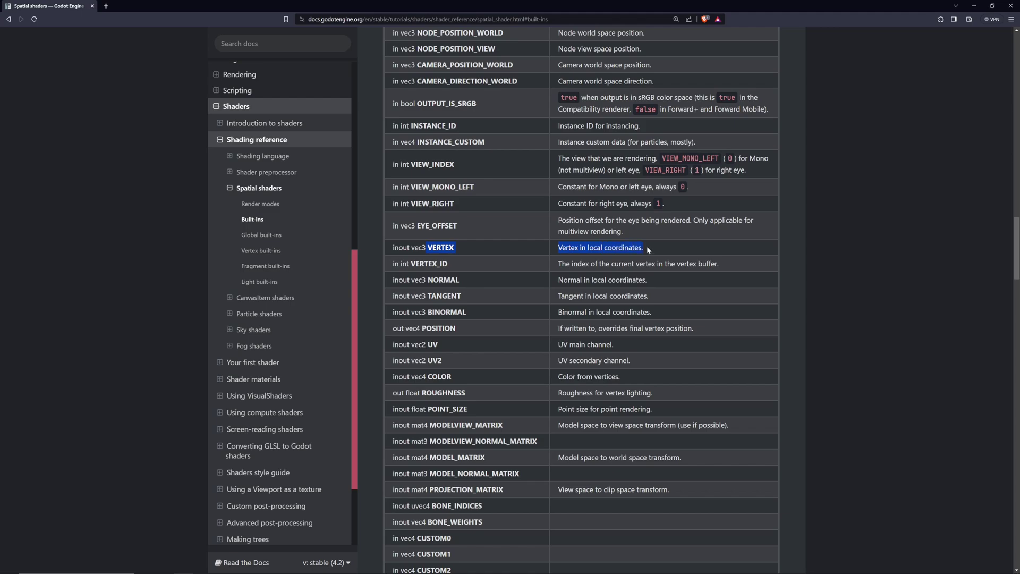
- In the browser's Godot spatial shader documentation, compare the VERTEX coordinate space in the vertex and fragment built-ins
scroll(646, 246, "up", 8)
scroll(646, 247, "up", 2)
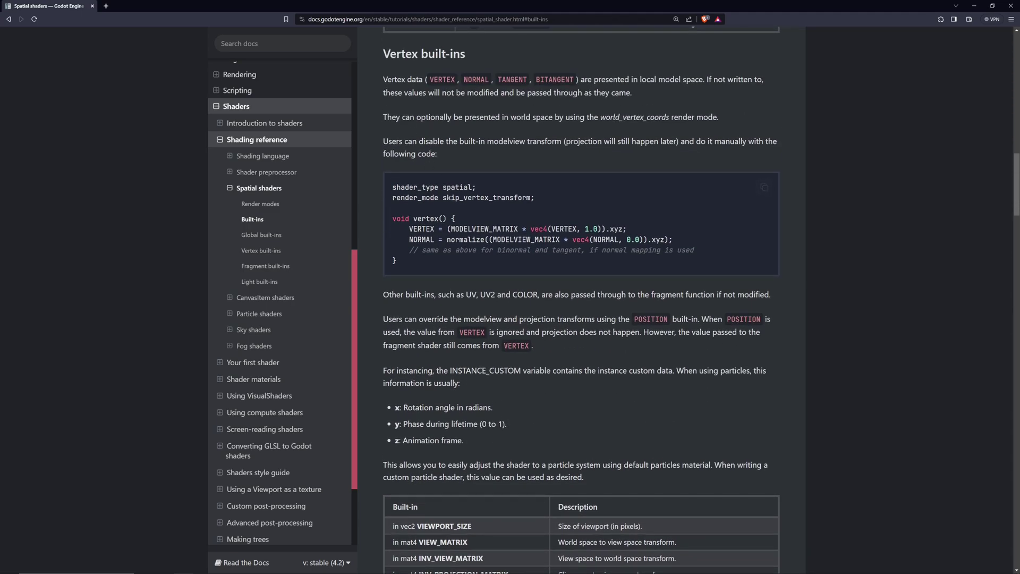
scroll(530, 235, "down", 20)
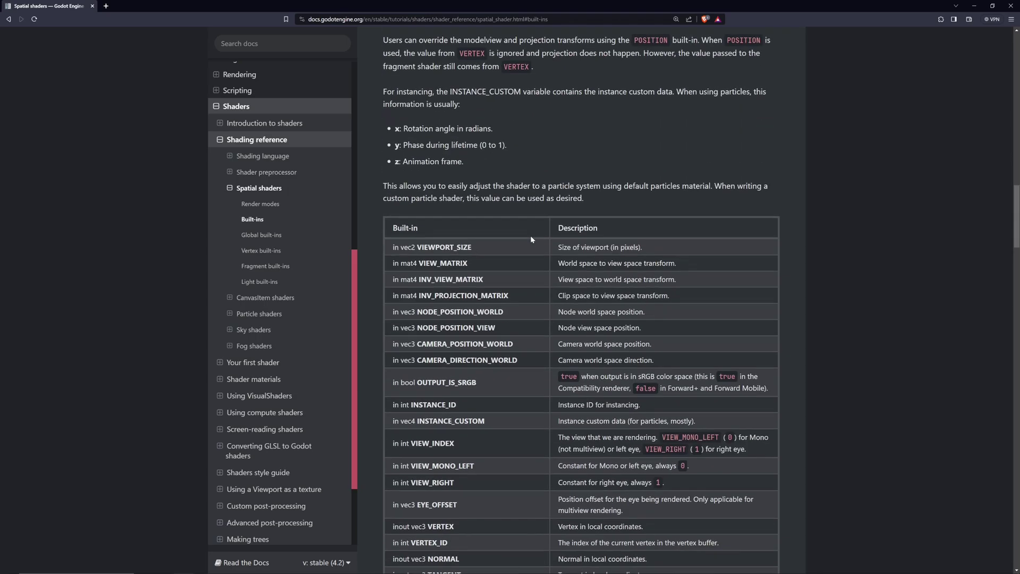
scroll(530, 235, "up", 3)
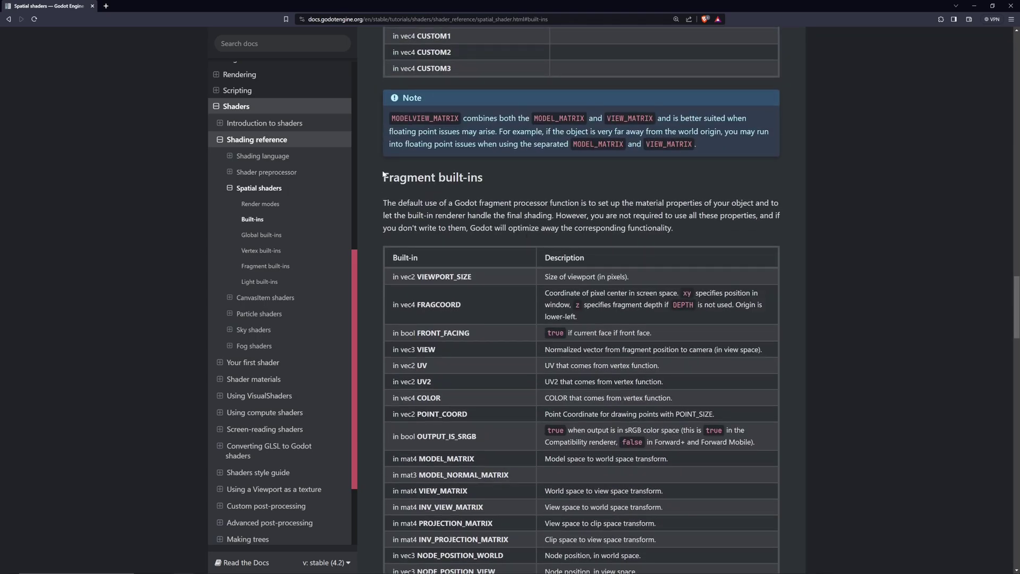
scroll(536, 339, "down", 4)
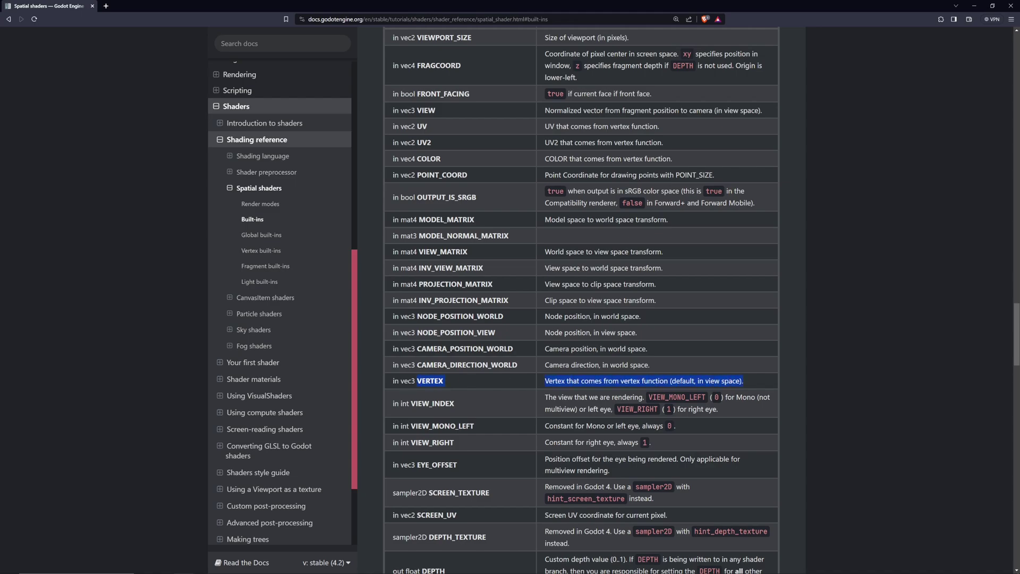
left_click(752, 373)
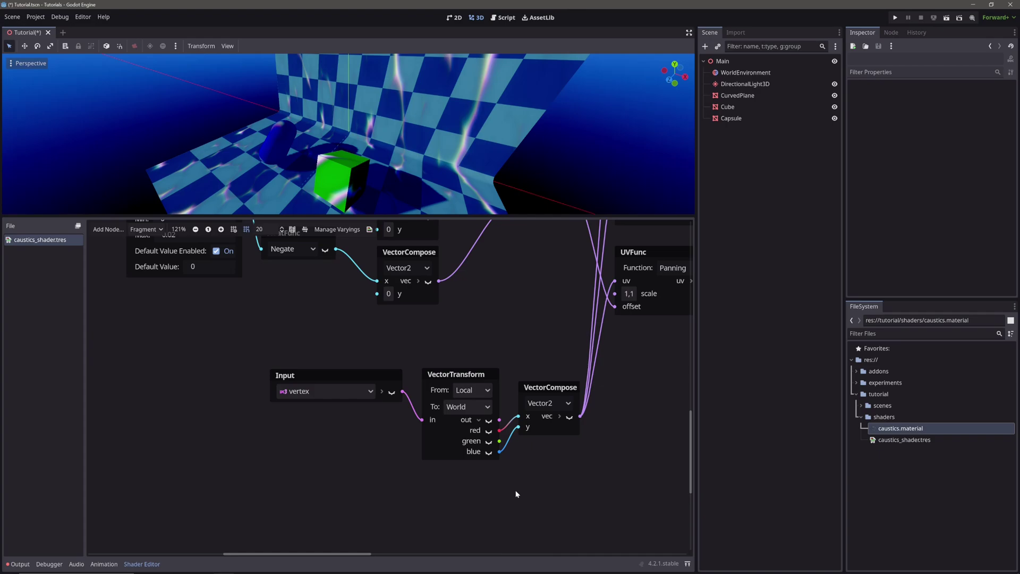
- Back in Godot, change the VectorTransform's source space to View and inspect the caustics on the cube and capsule
left_click(478, 389)
left_click(470, 426)
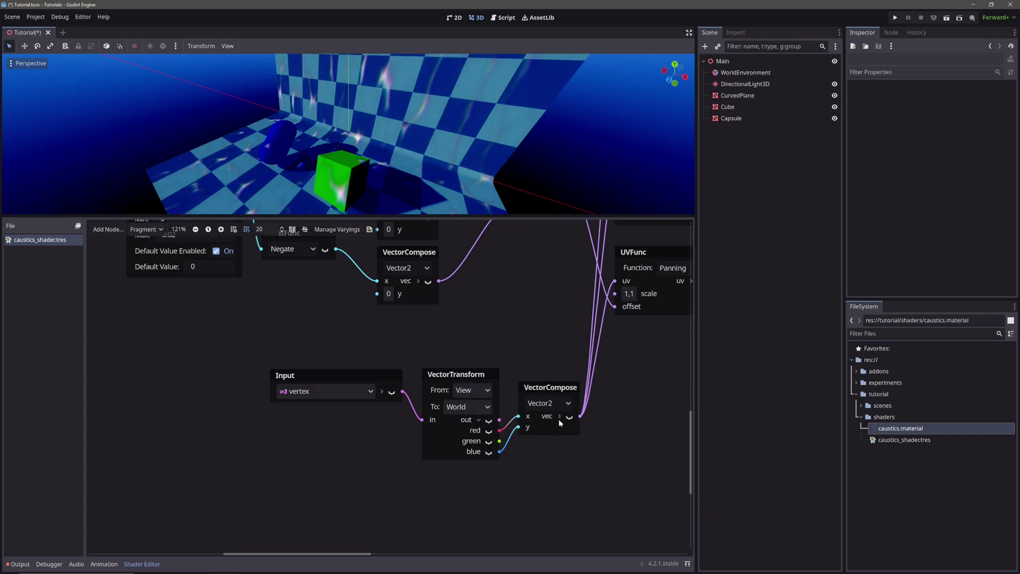
mouse_move(263, 125)
middle_mouse_down()
mouse_move(409, 113)
mouse_move(298, 88)
mouse_move(257, 114)
mouse_move(259, 126)
middle_mouse_up()
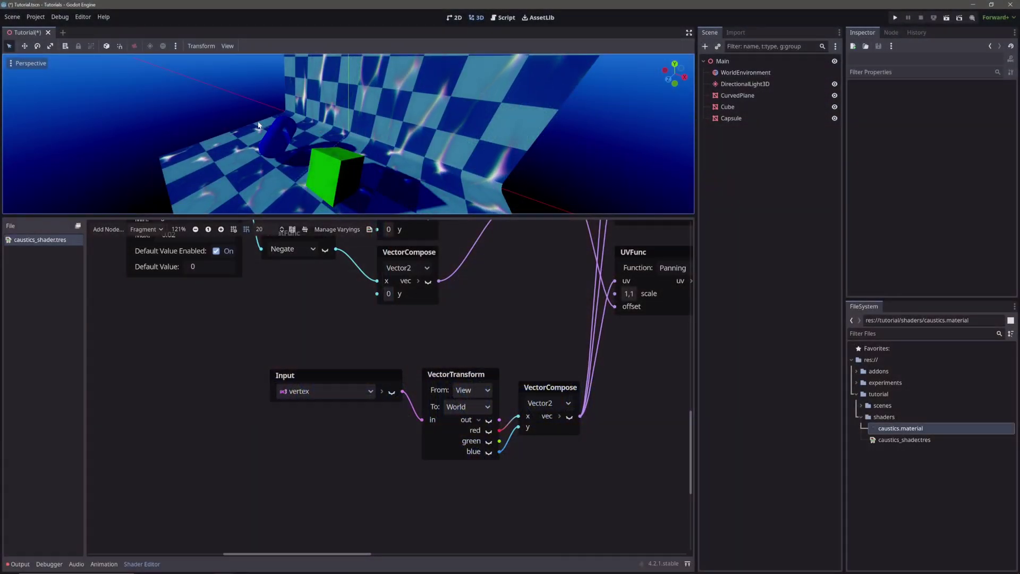
- Switch the shader graph from the Fragment function to the Vertex function
scroll(333, 434, "down", 2)
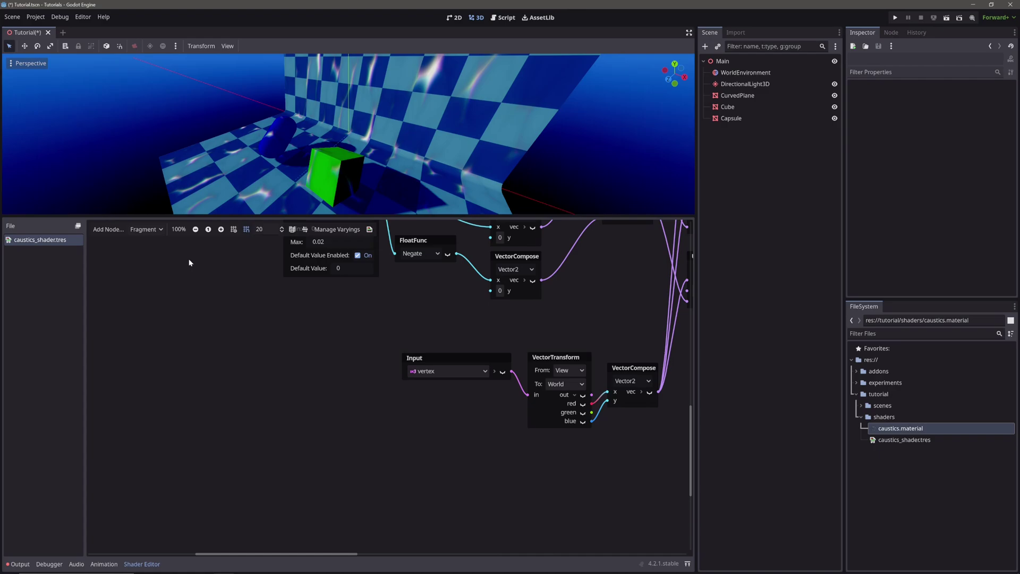
left_click(158, 235)
left_click(159, 240)
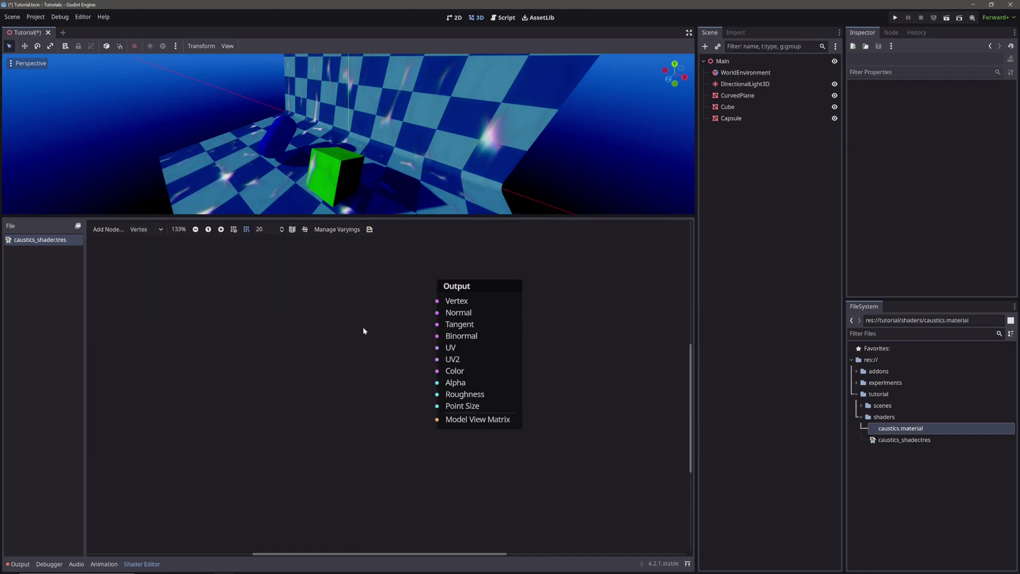
- Create a Vector3 shader varying named VertexLocal that passes from Vertex to Fragment and Light
left_click(349, 232)
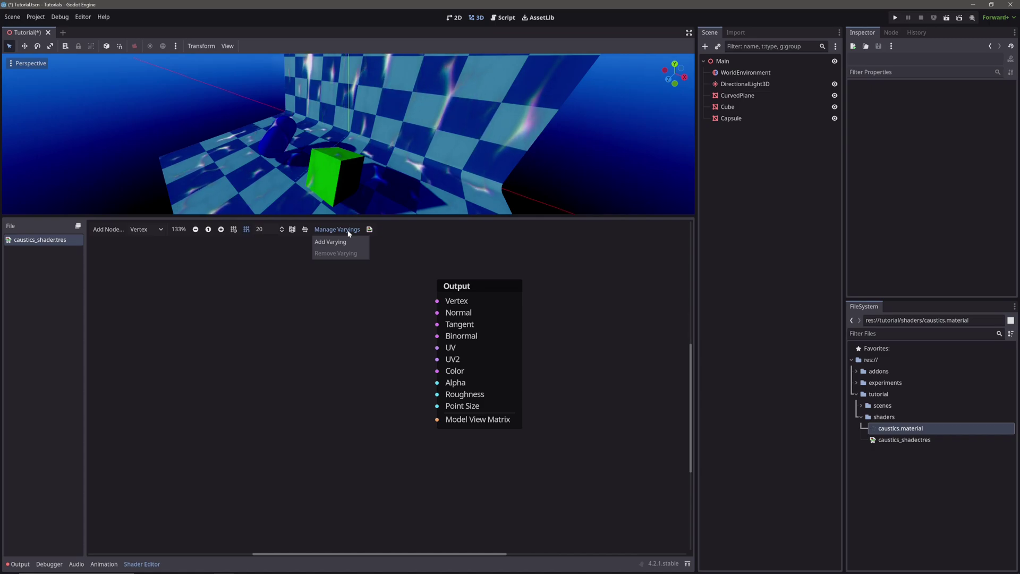
left_click(338, 242)
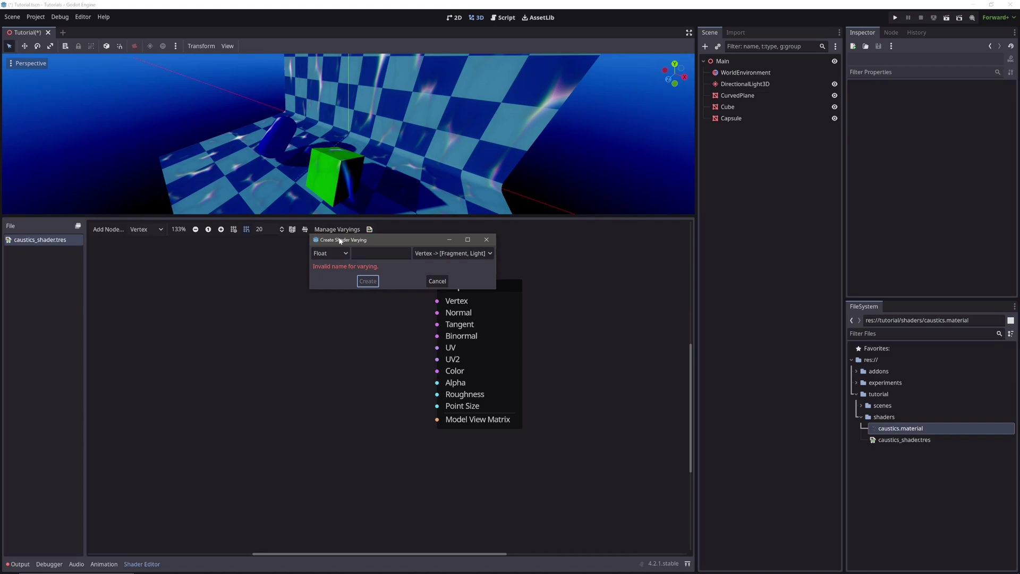
left_click(331, 252)
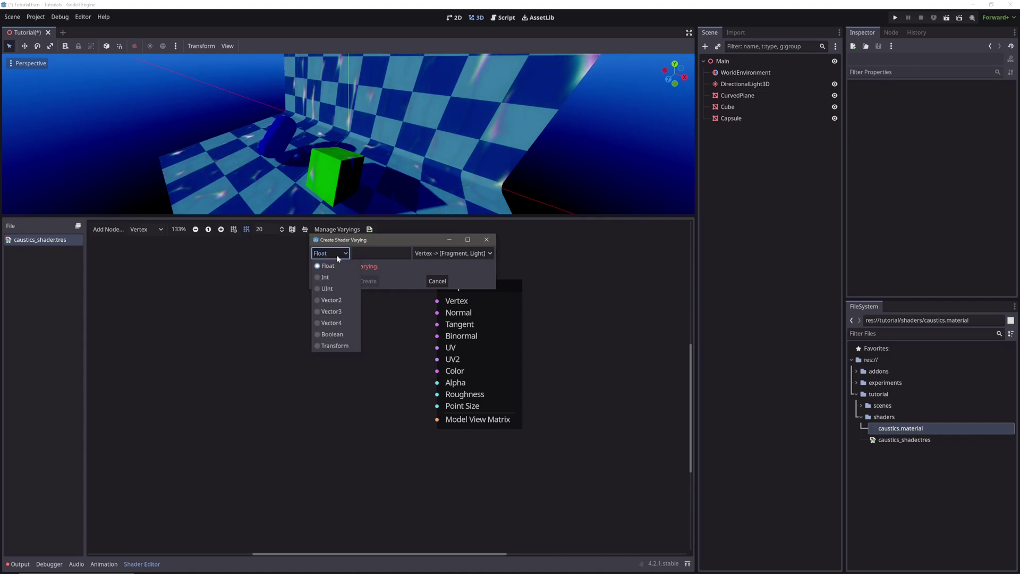
left_click(355, 310)
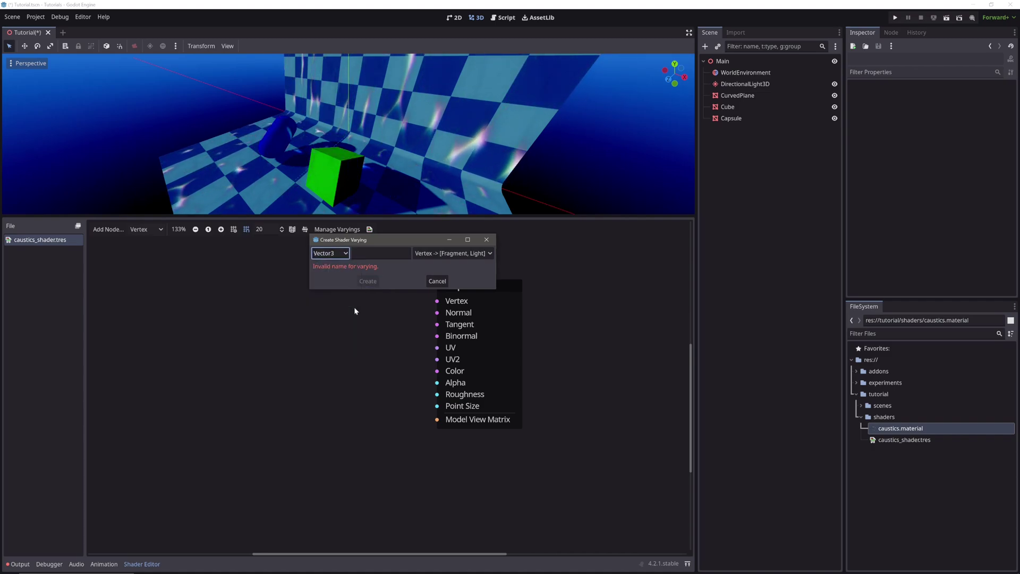
key("Tab")
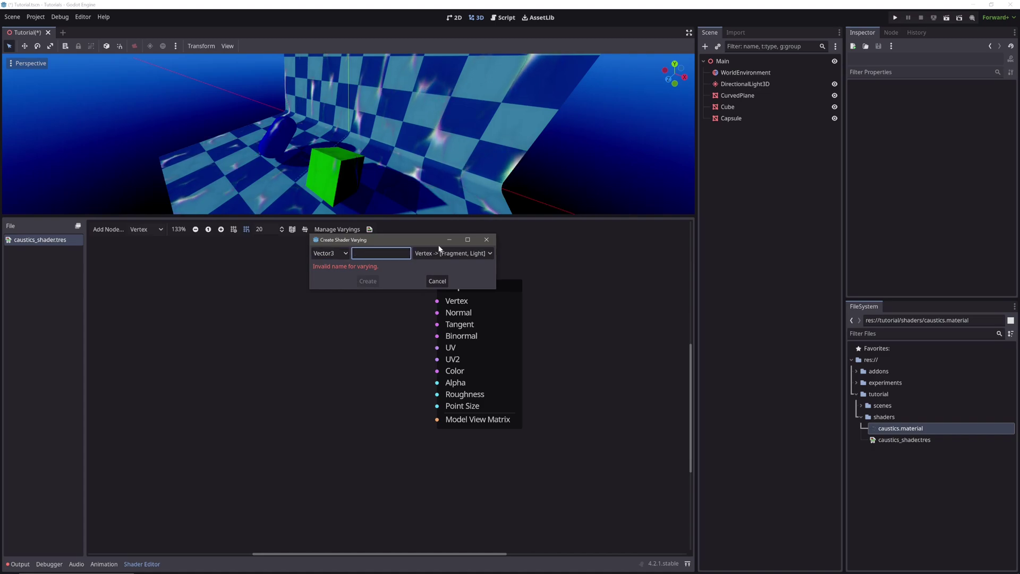
type("VertexLocal")
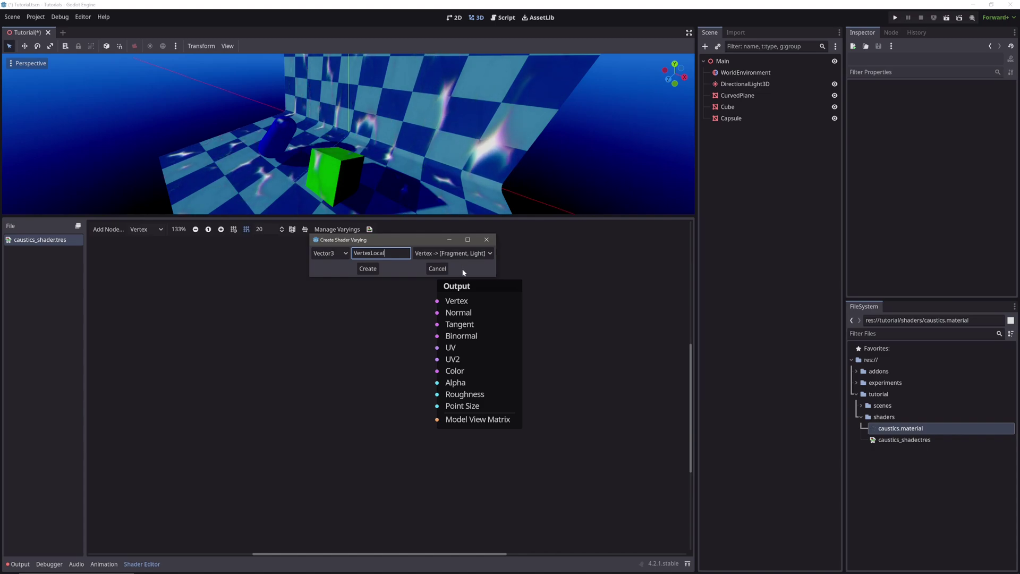
left_click(466, 253)
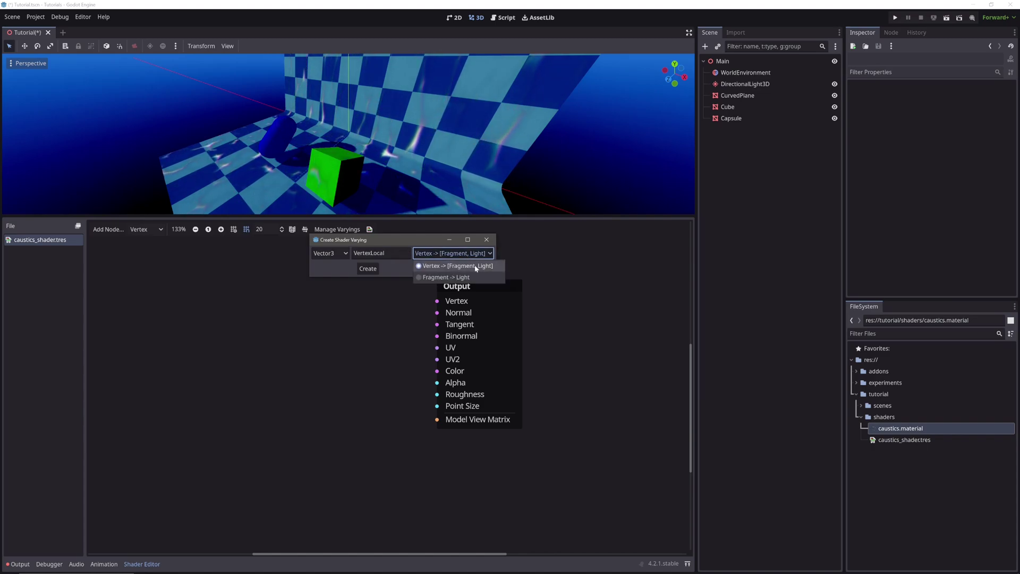
left_click(474, 266)
left_click(369, 269)
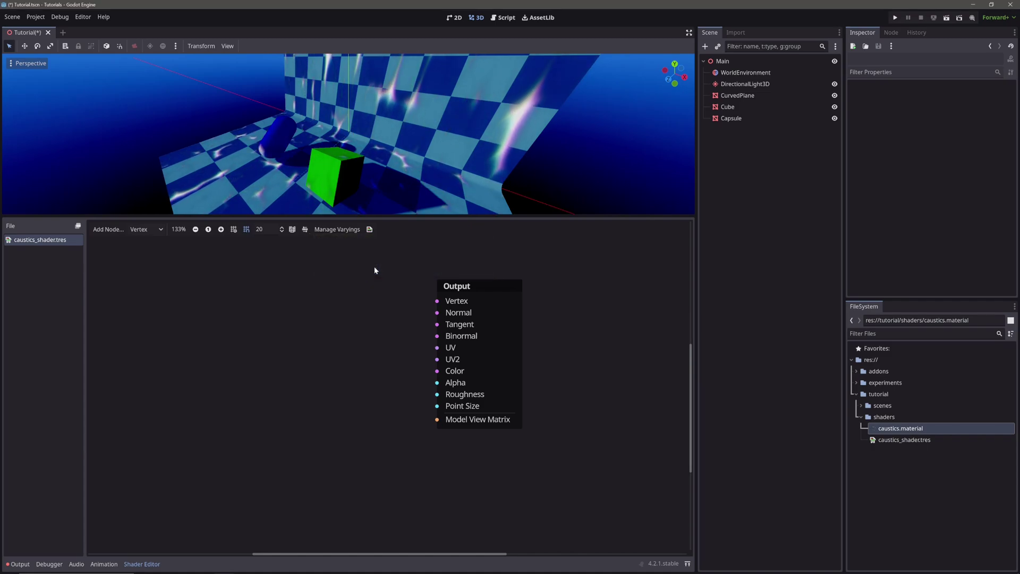
- Add a VaryingSetter node to the vertex graph and assign it the VertexLocal varying
right_click(318, 317)
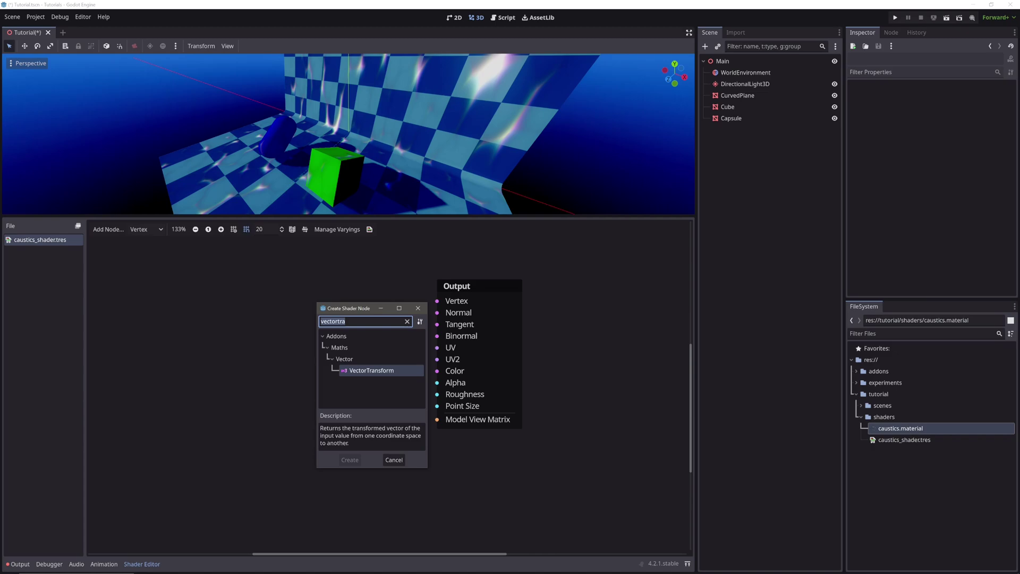
type("vary")
key("Return")
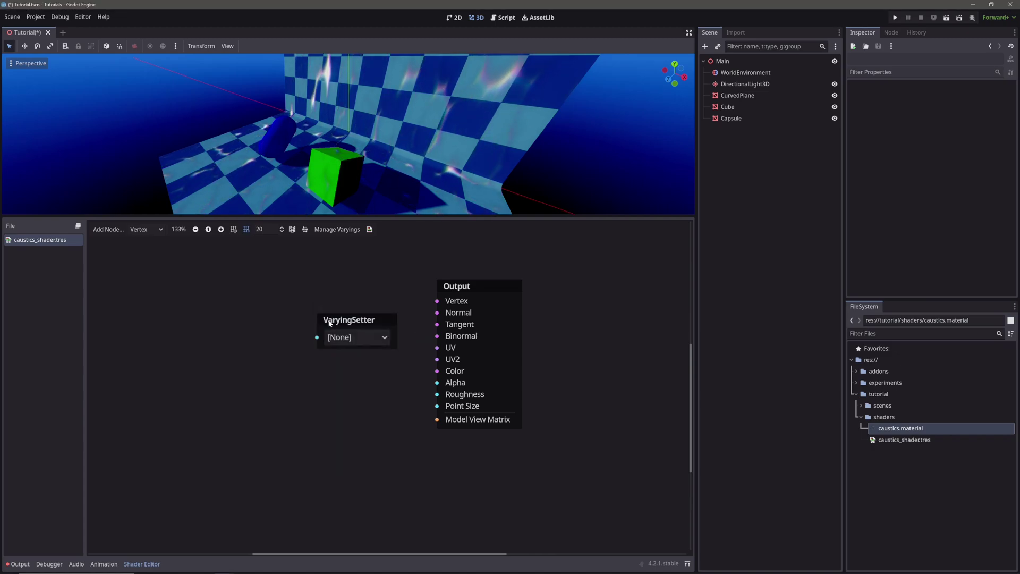
left_click(363, 337)
left_click(369, 365)
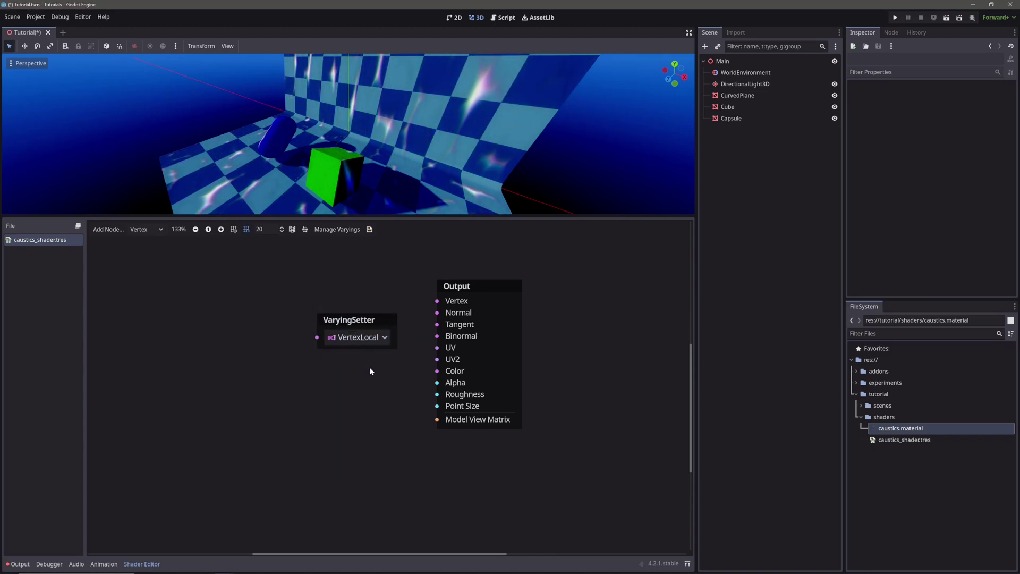
- Add a vertex Input node and connect its output to the VertexLocal VaryingSetter
scroll(367, 379, "left", 4)
right_click(241, 313)
type("v")
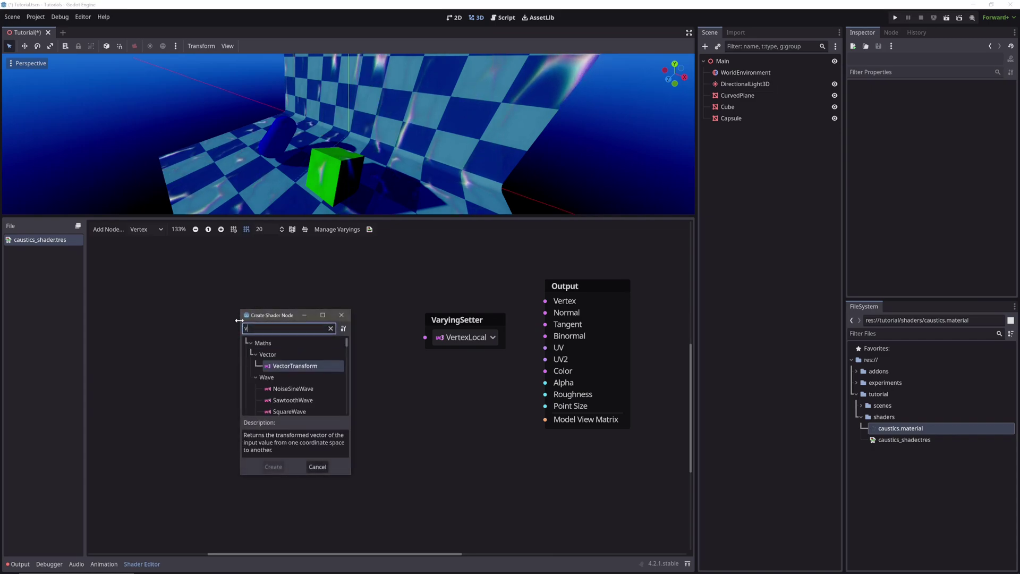
type("er")
double_click(287, 388)
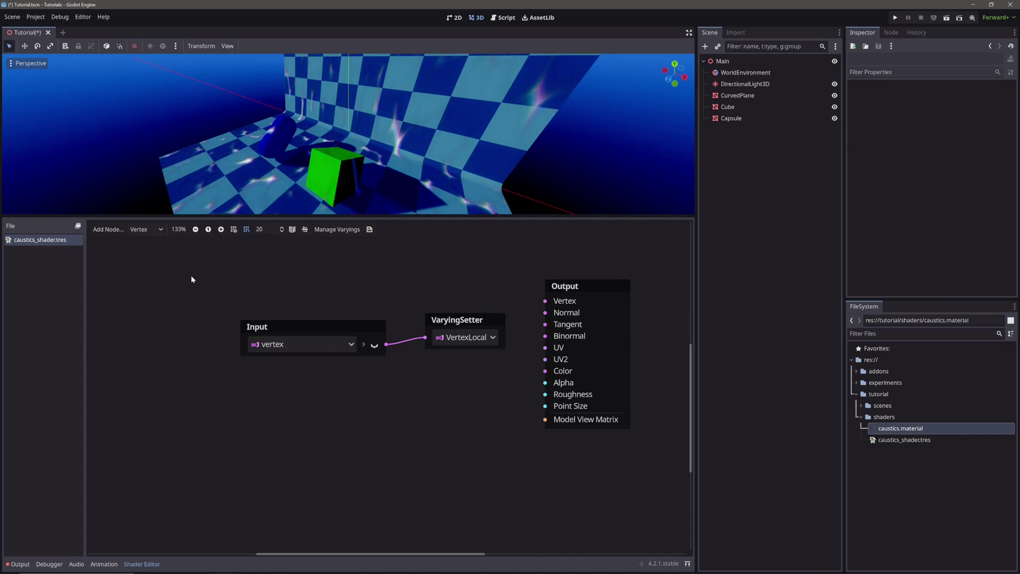
- Switch the graph to the Fragment function and add a VaryingGetter node set to VertexLocal
left_click(161, 231)
left_click(151, 253)
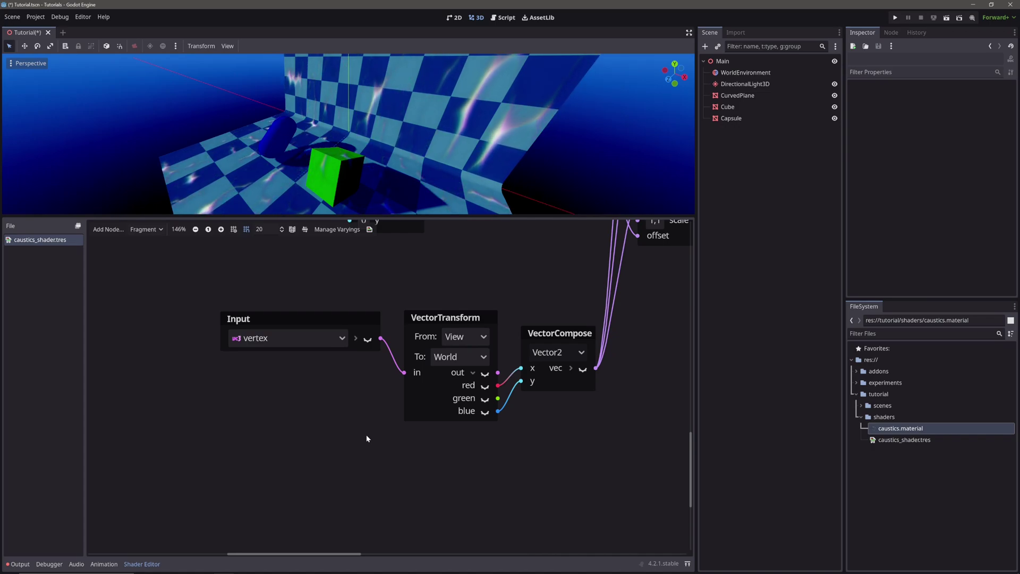
right_click(238, 389)
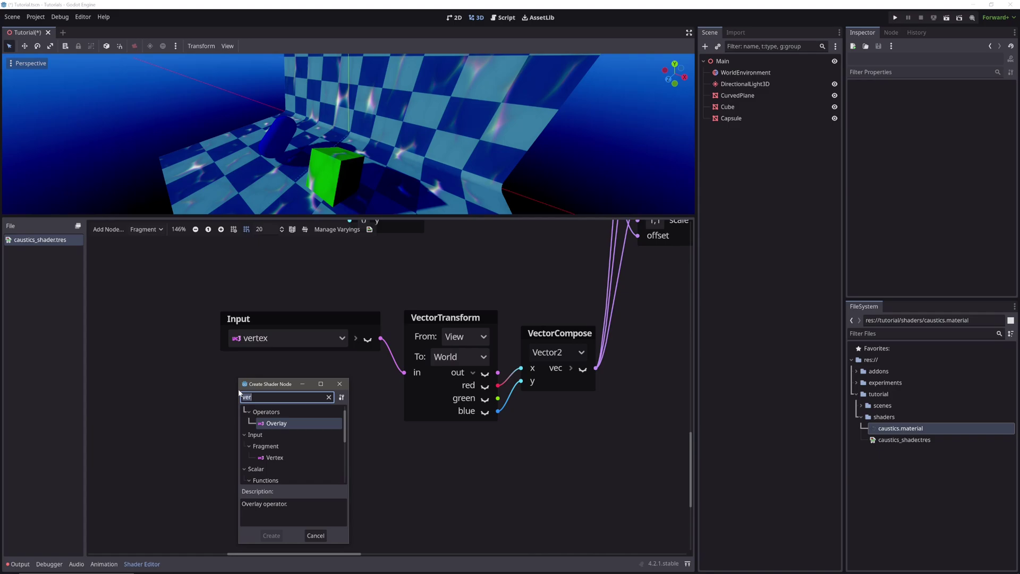
type("var")
key("Return")
left_click(287, 415)
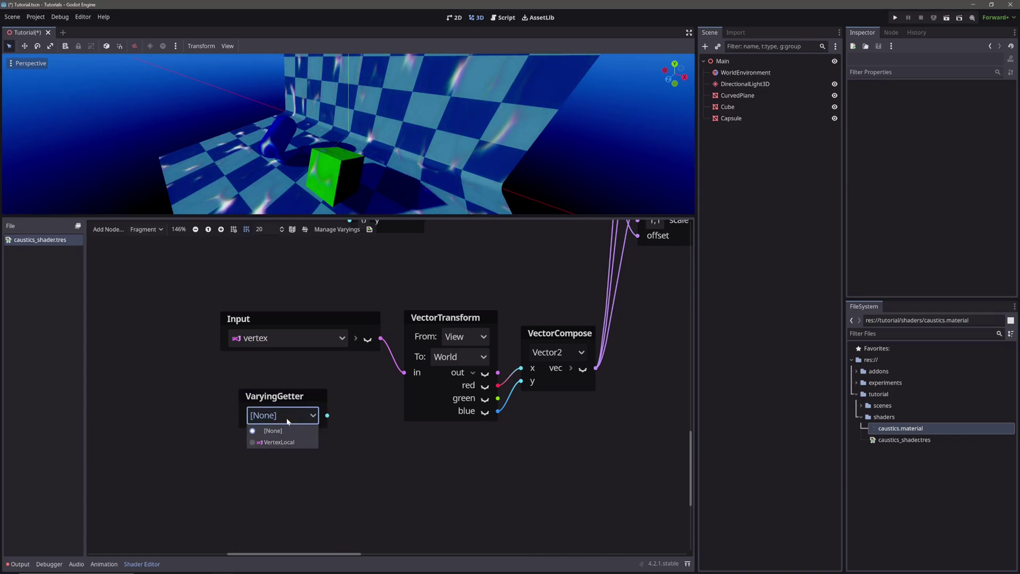
left_click(281, 446)
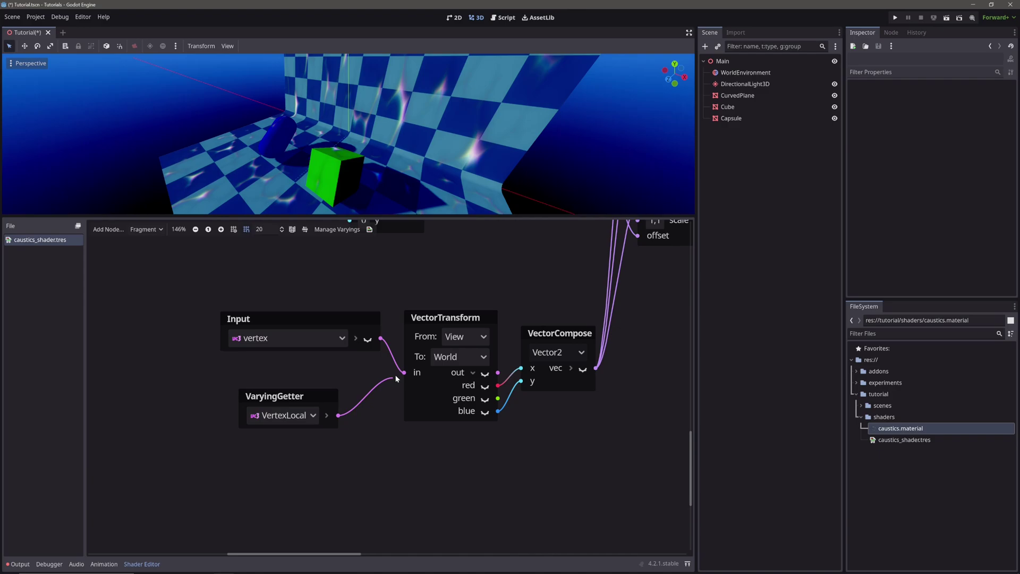
- Replace the vertex Input node with the VaryingGetter as the VectorTransform's input and set the transform's source space to Local
left_click_drag(402, 374, 404, 373)
left_click(467, 336)
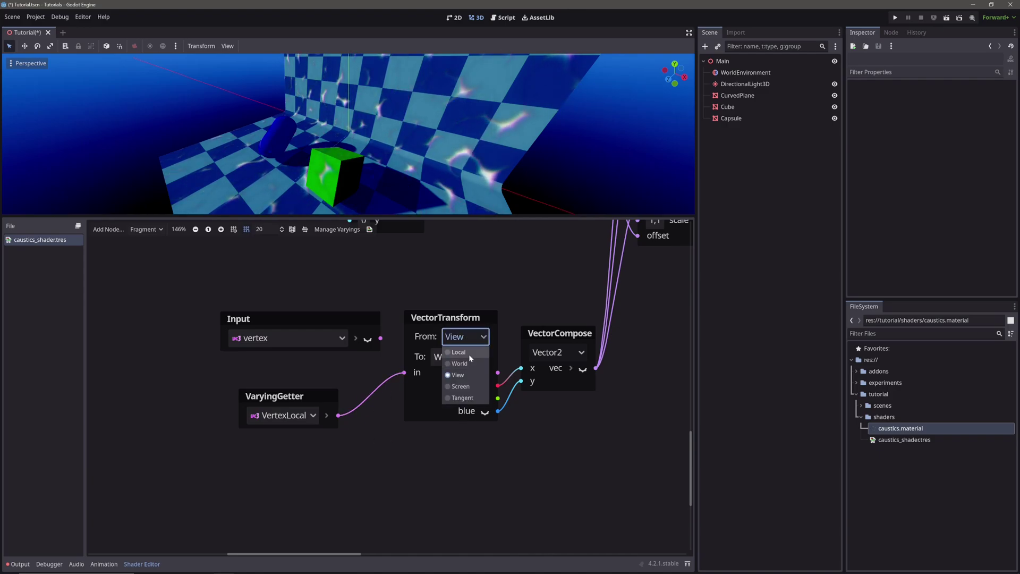
left_click(416, 409)
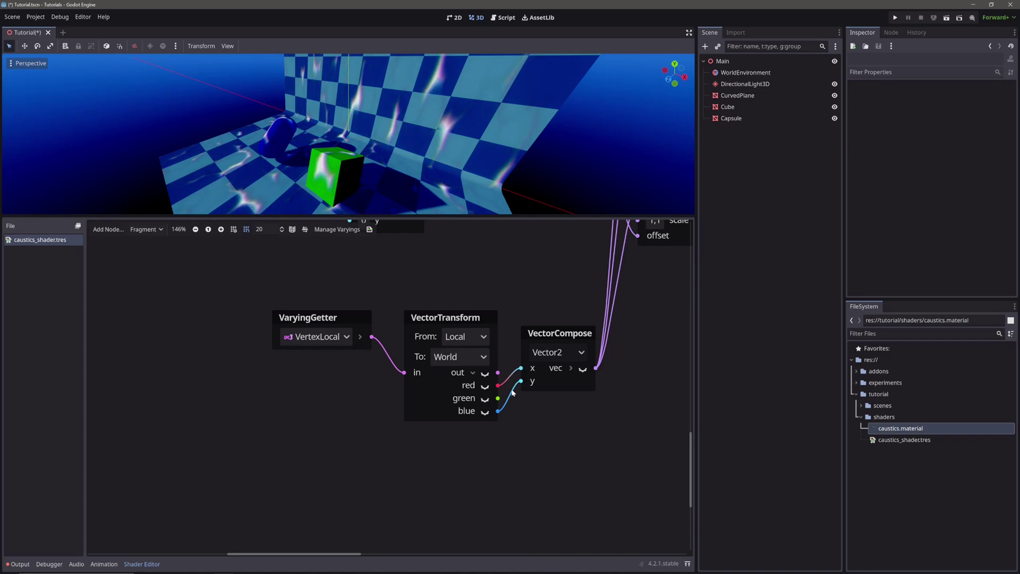
- Move the VaryingGetter, VectorTransform and VectorCompose nodes together, closer to the chromatic offset nodes above them
scroll(632, 300, "down", 2)
middle_click_drag(633, 300, 519, 448)
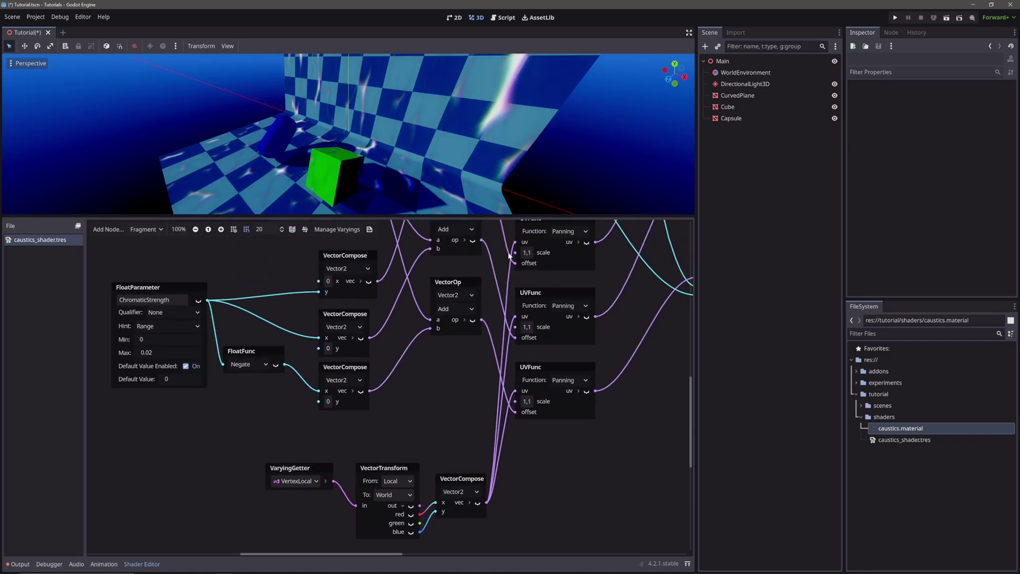
left_click_drag(487, 437, 264, 539)
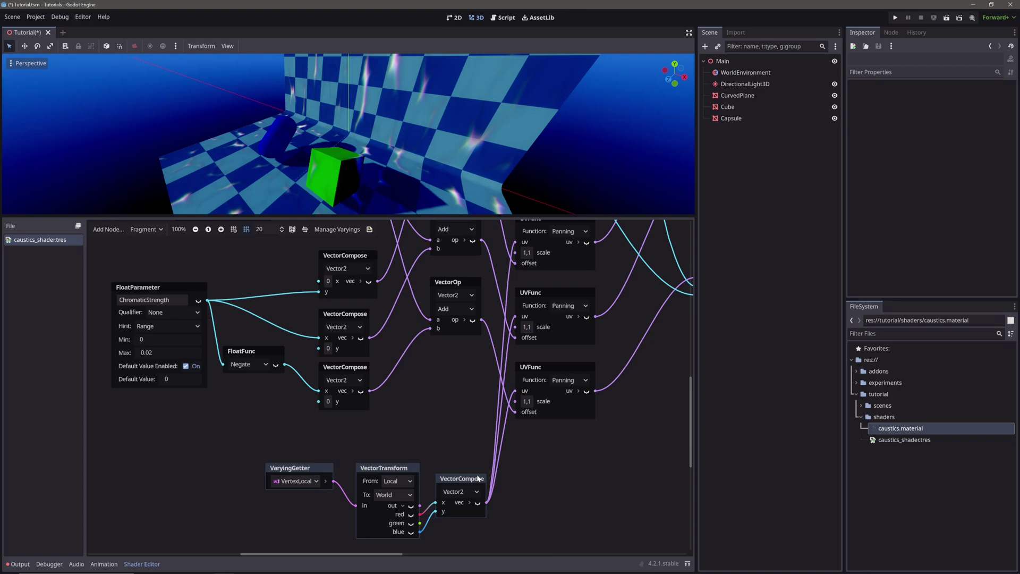
left_click_drag(472, 479, 413, 446)
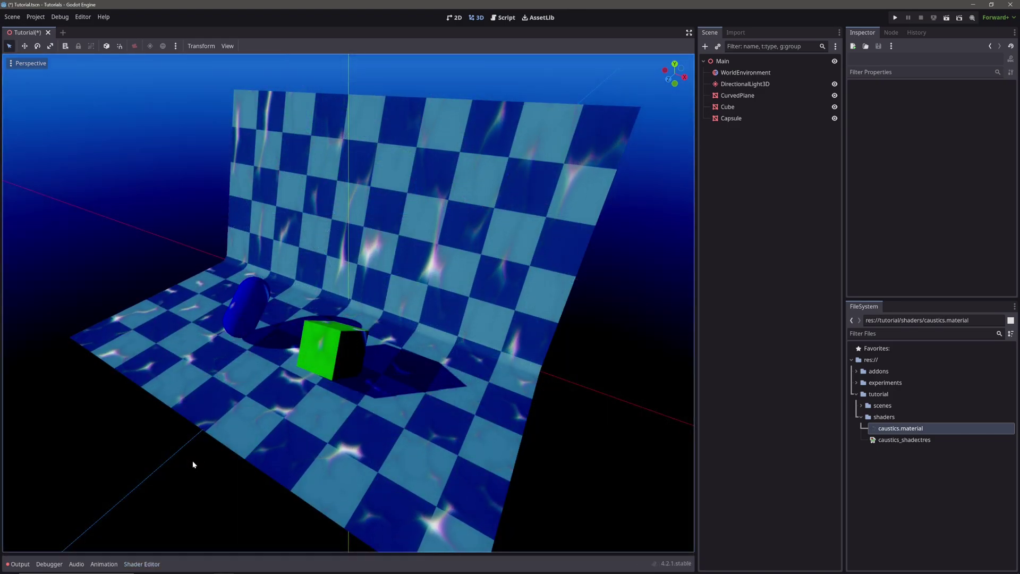
- Rotate the capsule onto its side in the 3D scene to check how the caustics project onto it
middle_click_drag(139, 433, 224, 414)
left_click(300, 332)
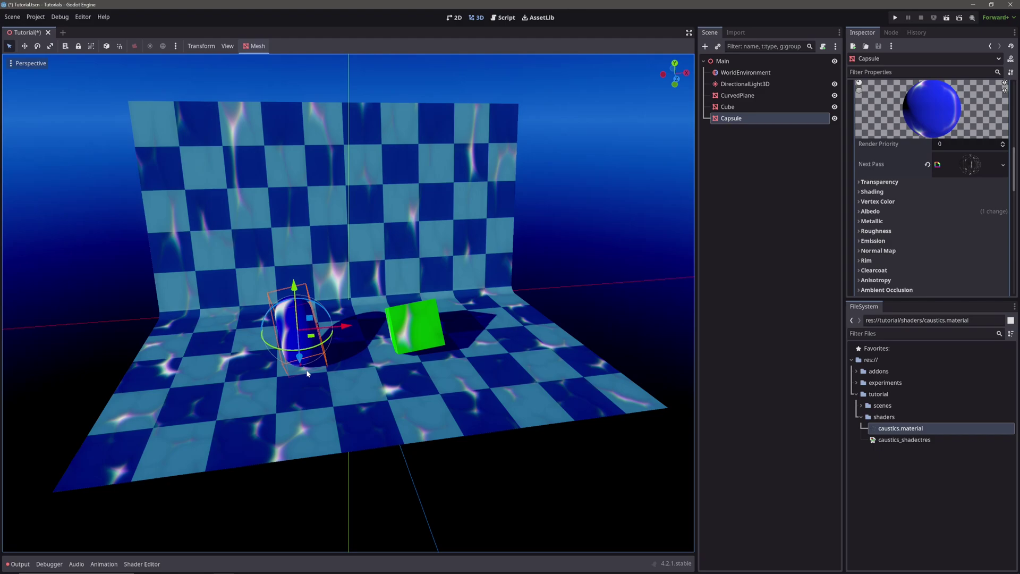
left_click_drag(313, 354, 362, 338)
- Rotate the green cube to a tilted orientation to check the caustics across its faces
left_click(391, 342)
left_click(426, 330)
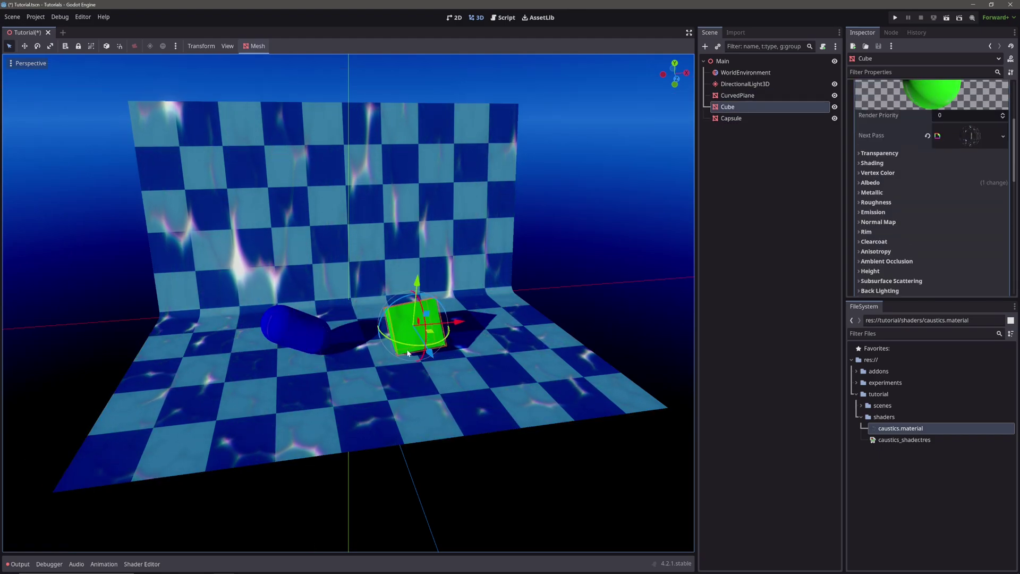
left_click_drag(413, 347, 441, 343)
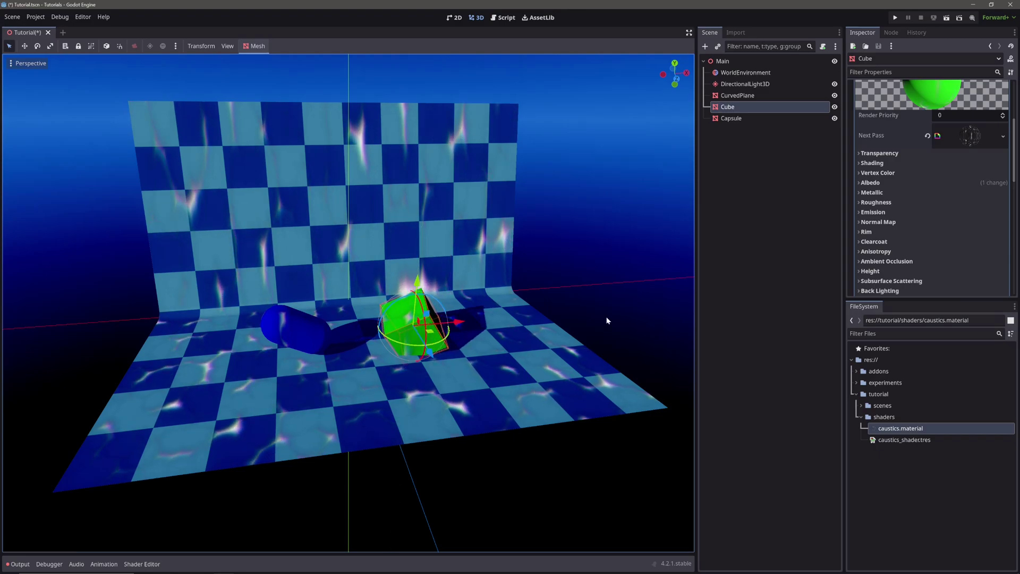